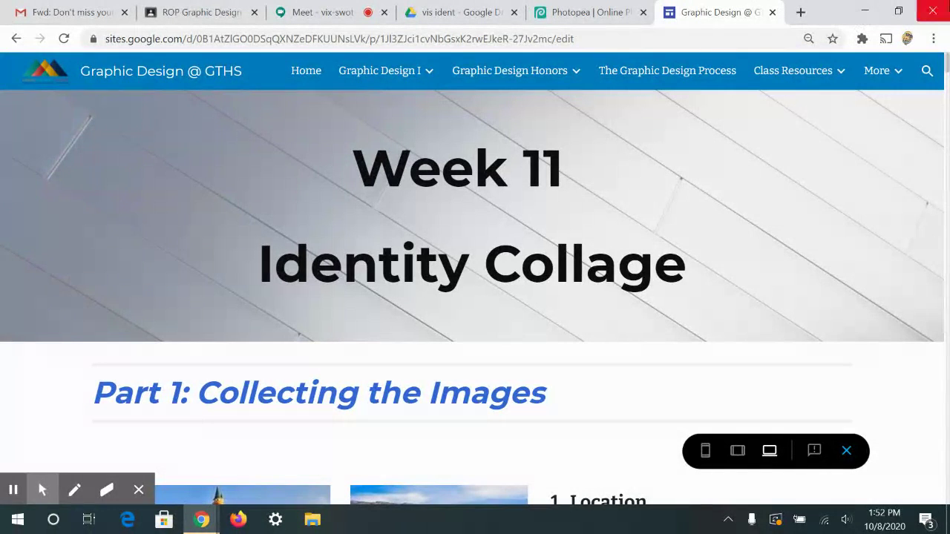
# Scroll through the assignment page, then restore and re-maximize the browser window.
pyautogui.moveTo(879, 70)
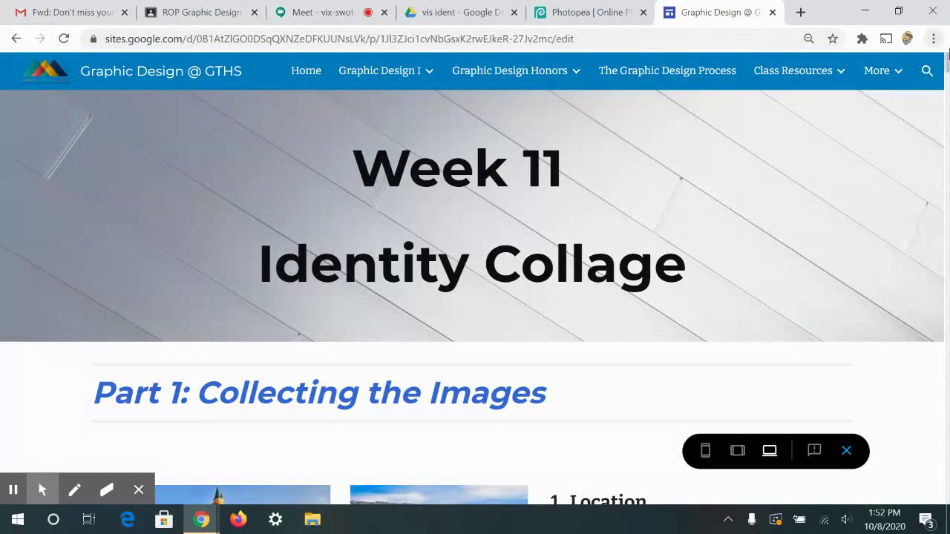
pyautogui.moveTo(946, 69); pyautogui.dragTo(936, 158)
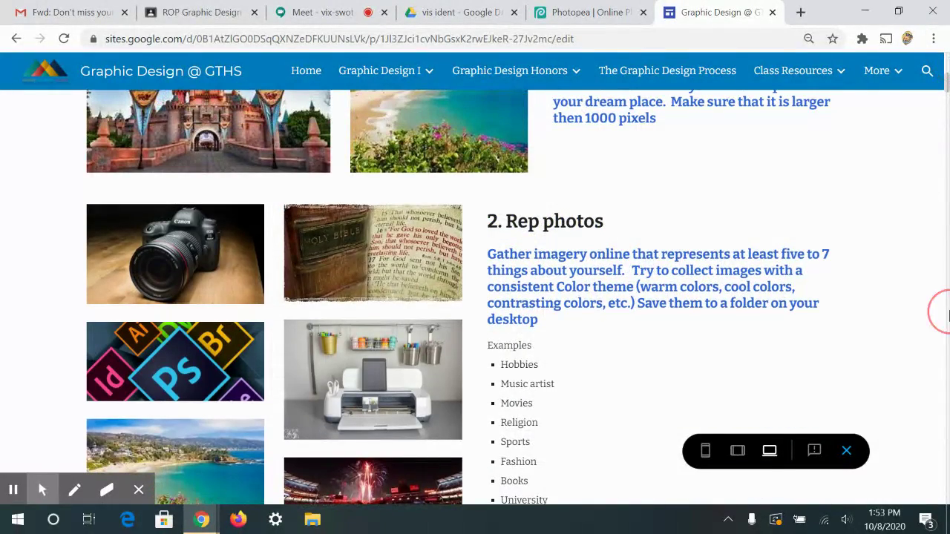
pyautogui.moveTo(947, 93); pyautogui.dragTo(948, 119)
pyautogui.scroll(-20, 927, 148)
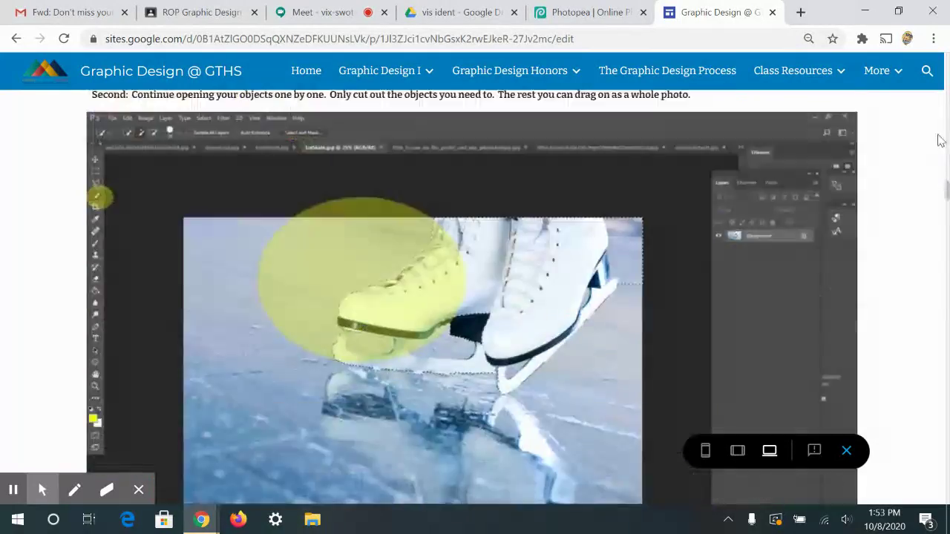
pyautogui.scroll(-20, 907, 193)
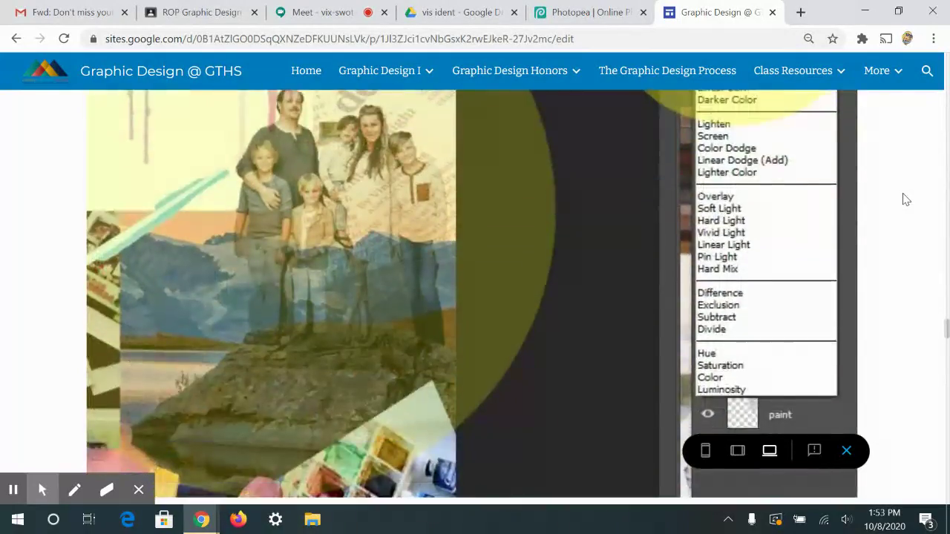
pyautogui.scroll(-20, 883, 241)
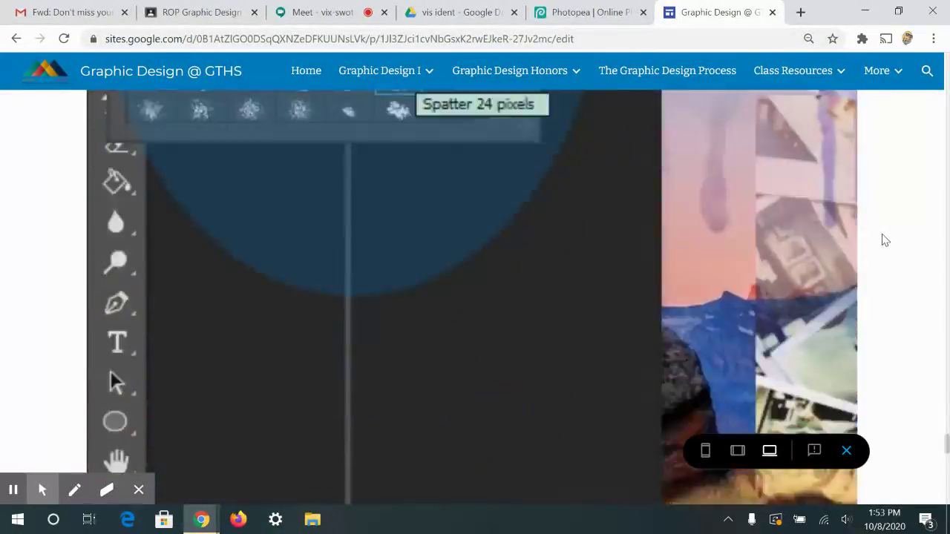
pyautogui.scroll(1, 887, 247)
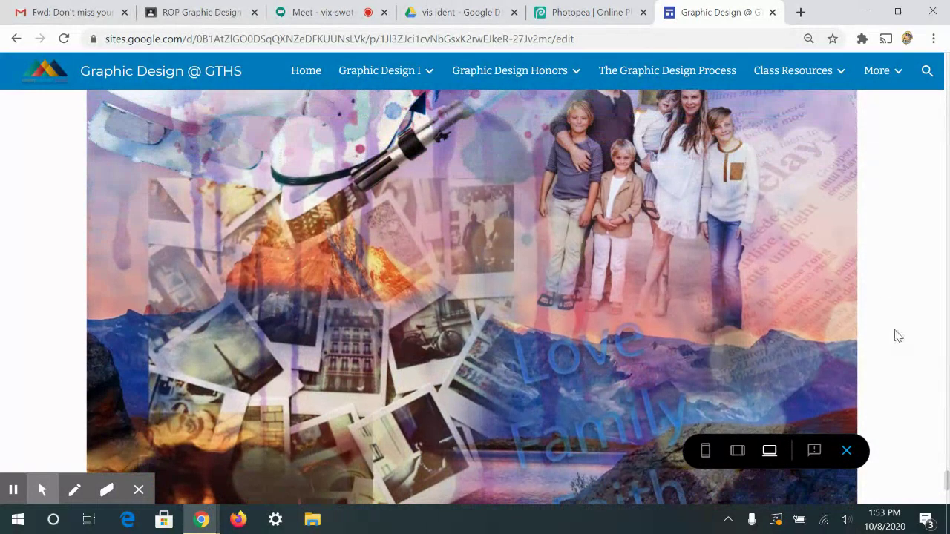
pyautogui.scroll(3, 948, 349)
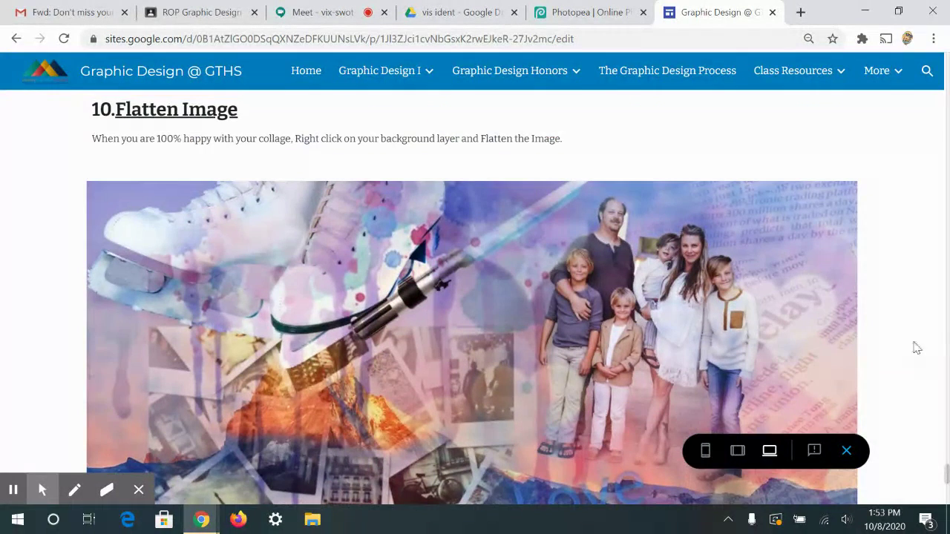
pyautogui.scroll(-2, 947, 277)
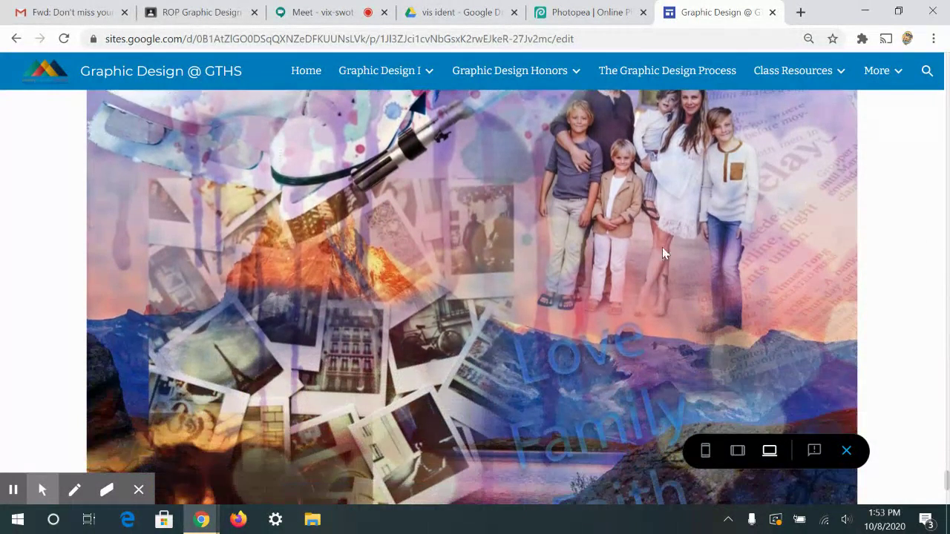
pyautogui.scroll(-1, 939, 267)
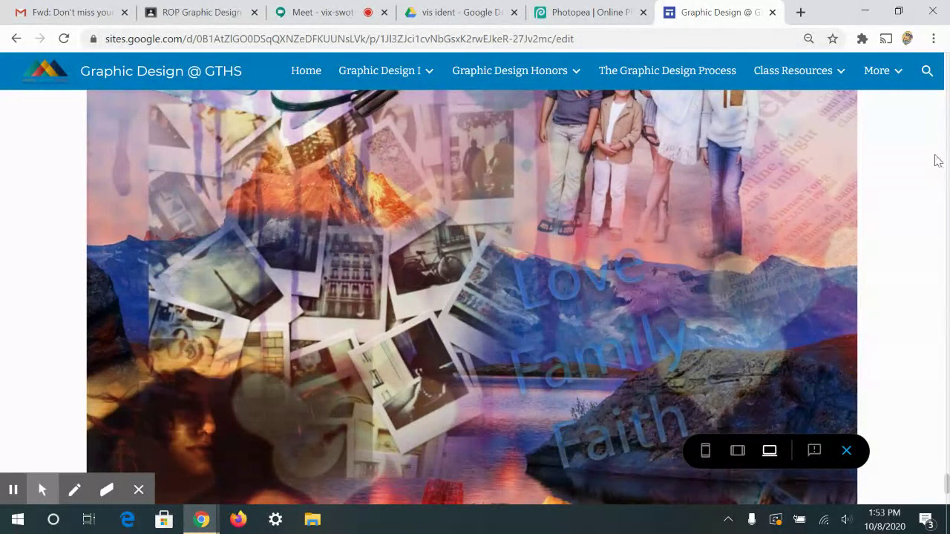
pyautogui.scroll(-1, 255, 356)
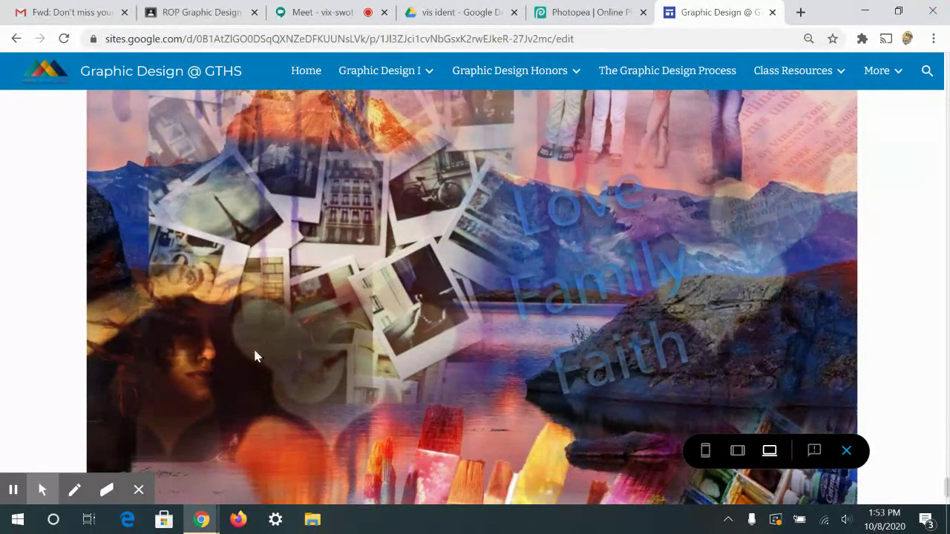
pyautogui.scroll(1, 947, 488)
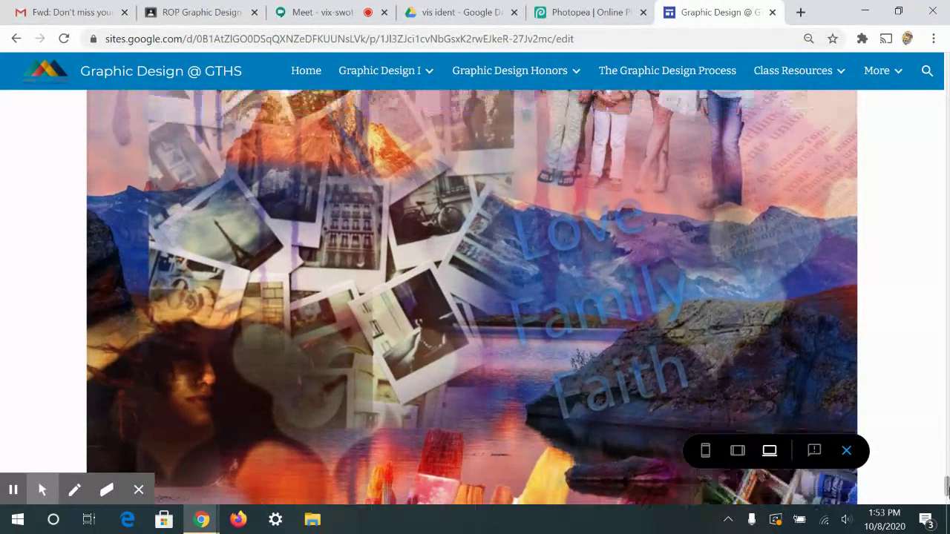
pyautogui.scroll(-1, 947, 488)
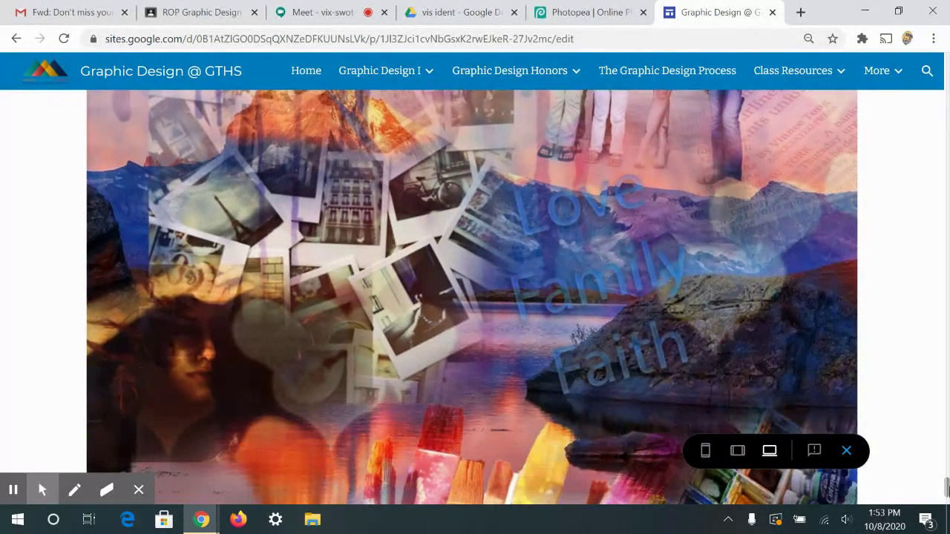
pyautogui.scroll(-1, 947, 489)
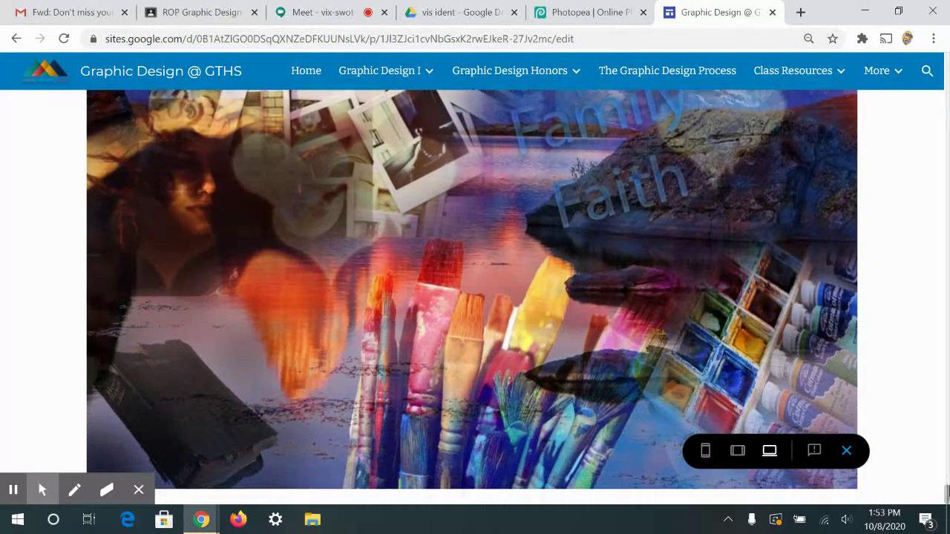
pyautogui.scroll(2, 947, 488)
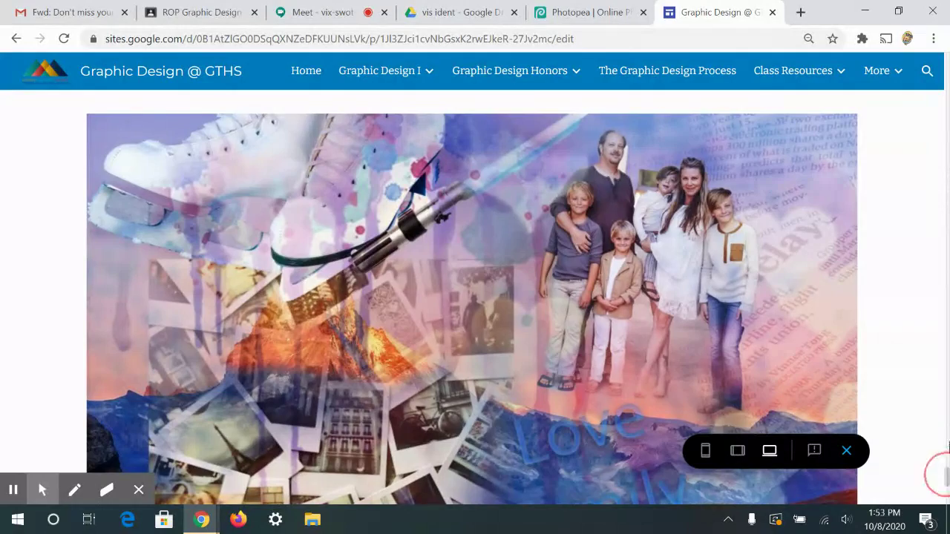
pyautogui.moveTo(933, 470); pyautogui.dragTo(941, 363)
pyautogui.scroll(-5, 933, 484)
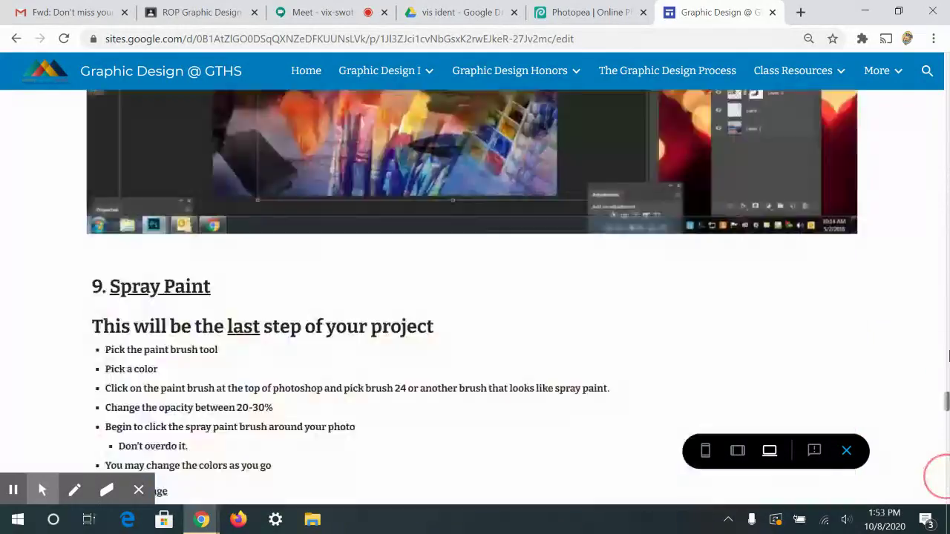
pyautogui.scroll(20, 937, 475)
pyautogui.scroll(5, 936, 475)
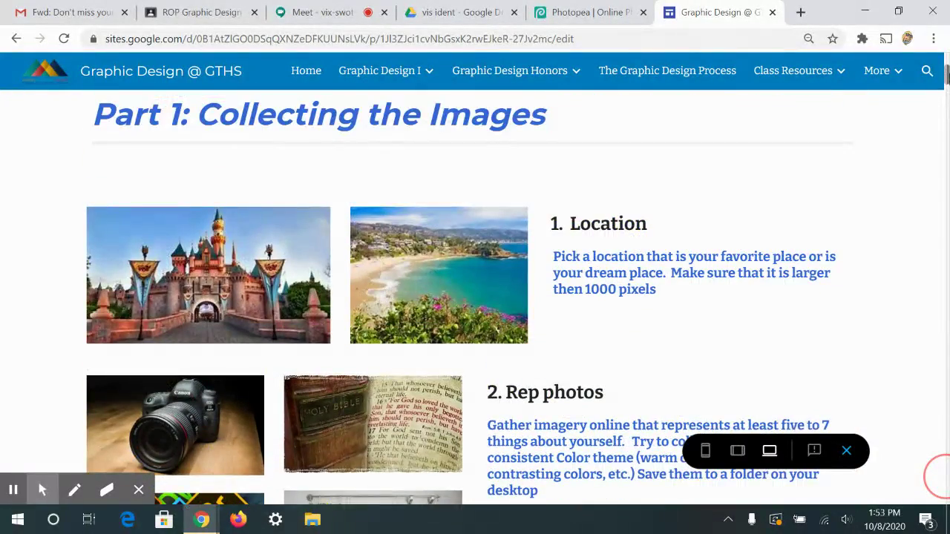
pyautogui.scroll(-2, 937, 475)
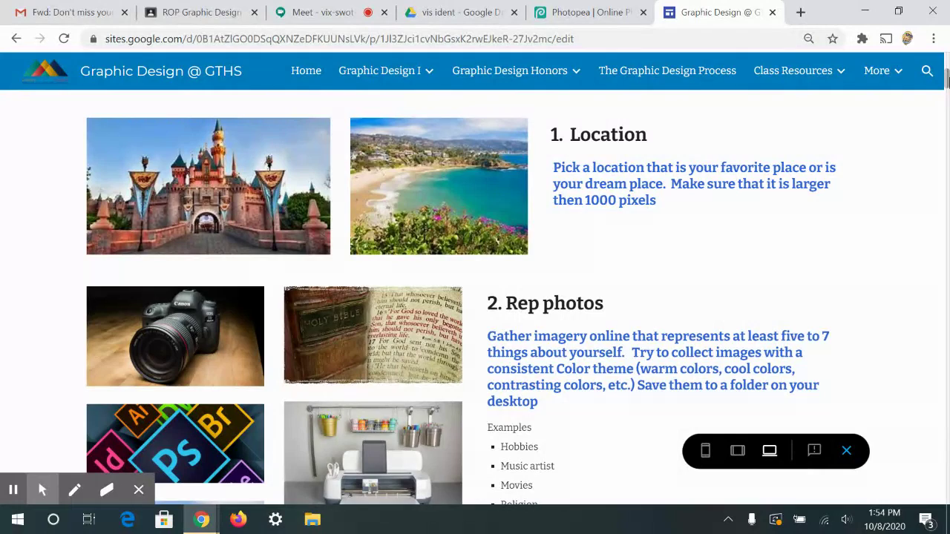
pyautogui.doubleClick(817, 14)
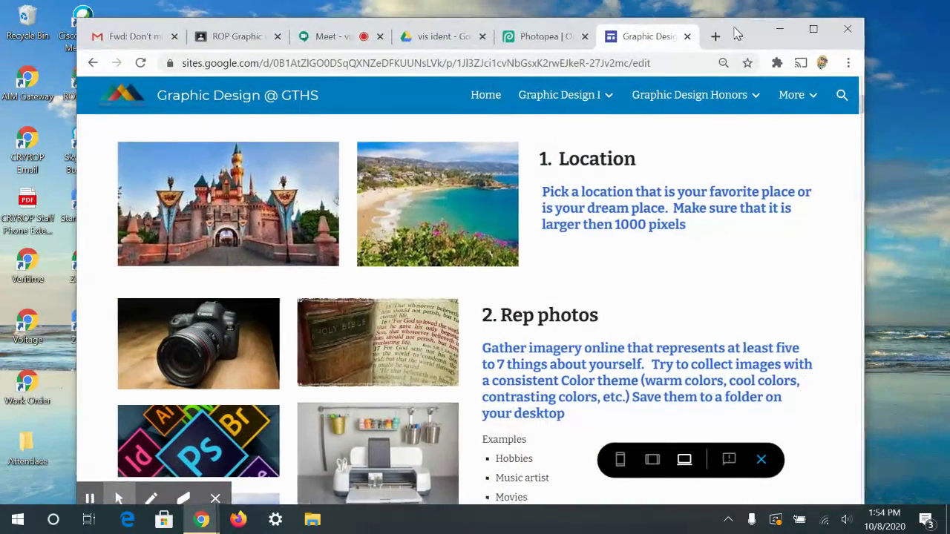
pyautogui.doubleClick(800, 15)
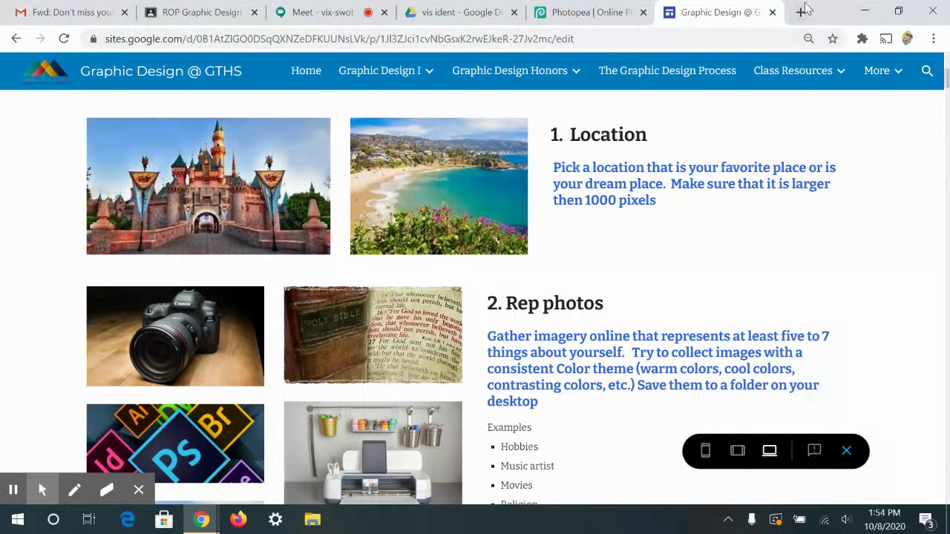
# In a new tab, search Google Images for disneyland and reveal the Tools filters.
pyautogui.click(801, 12)
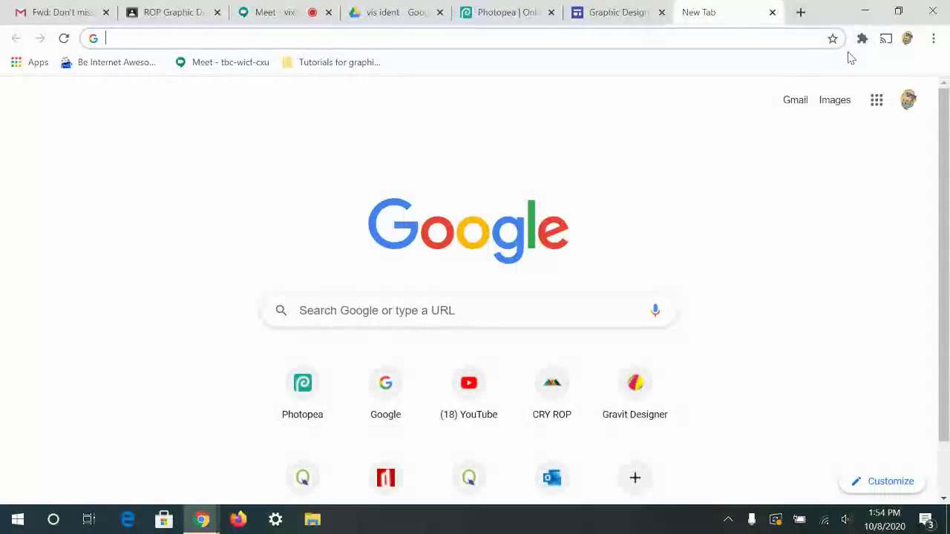
pyautogui.click(738, 38)
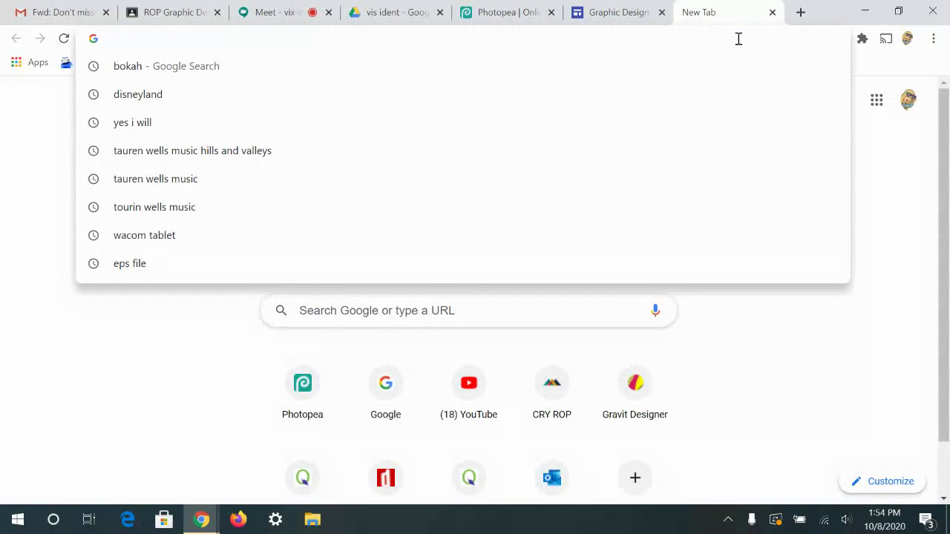
pyautogui.write('disney')
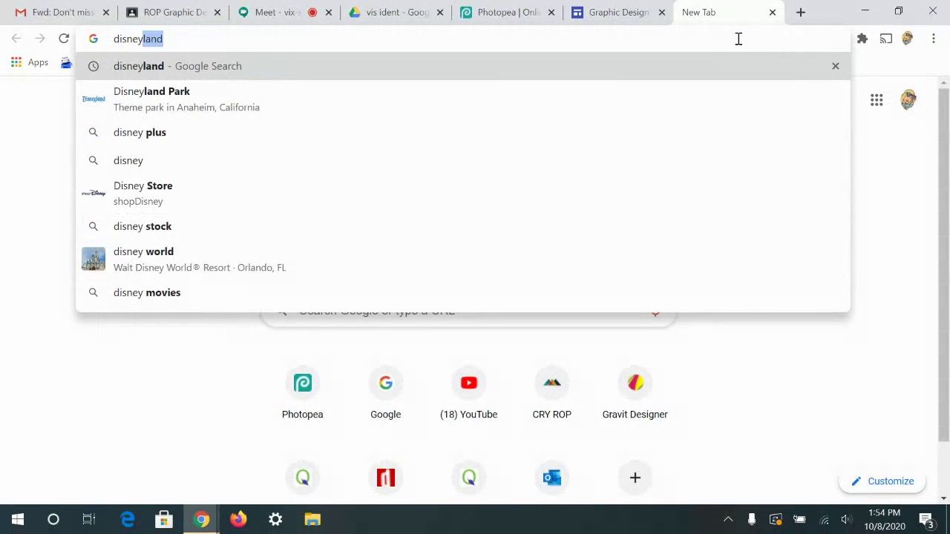
pyautogui.press('Return')
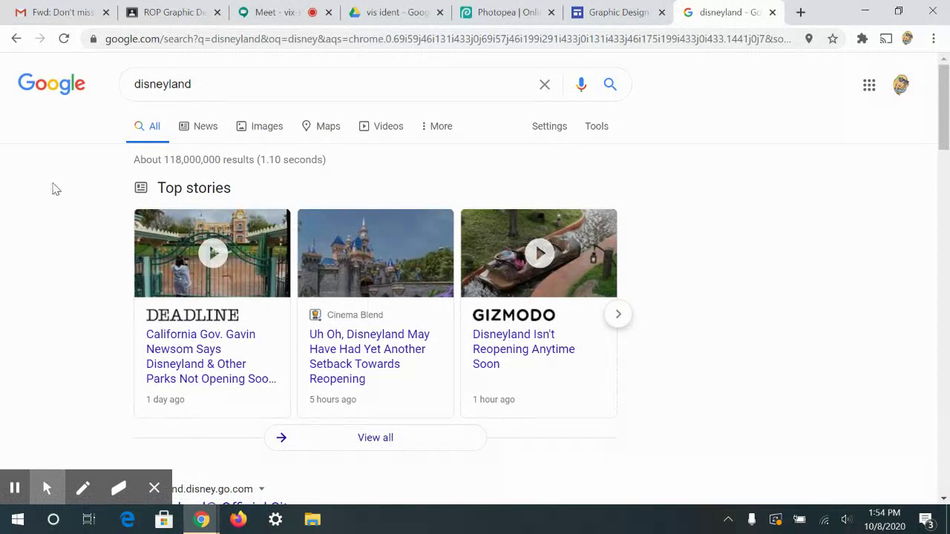
pyautogui.click(259, 136)
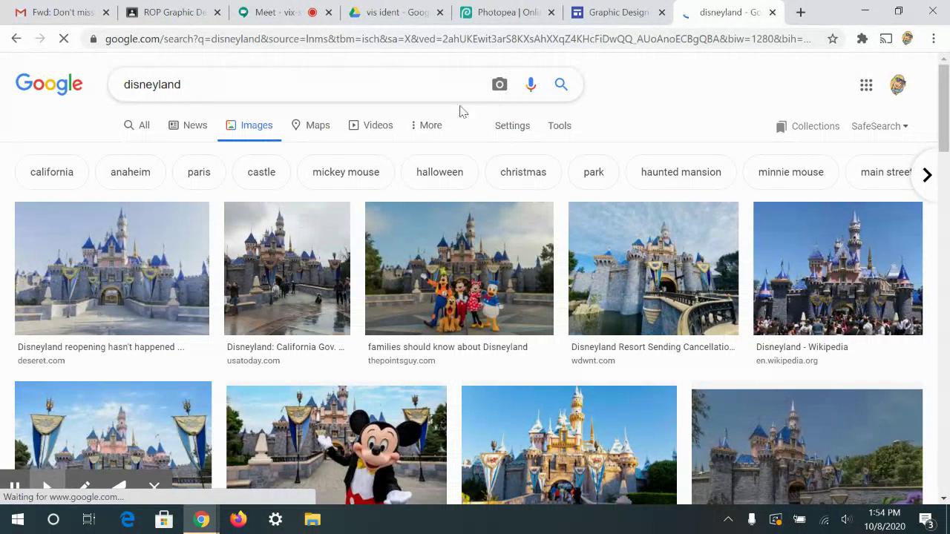
pyautogui.click(561, 126)
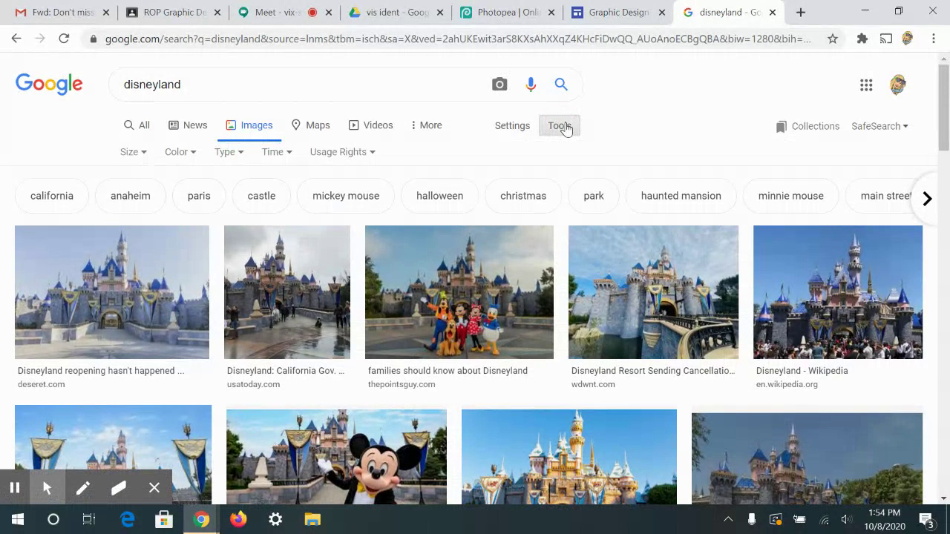
# Filter the disneyland images to Large, inspect the first castle image, then close DevTools.
pyautogui.click(137, 153)
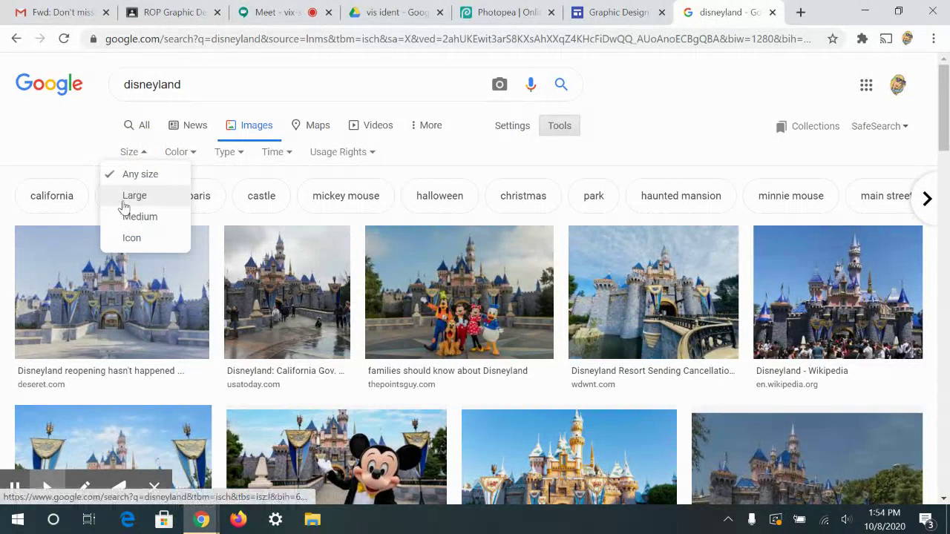
pyautogui.click(123, 205)
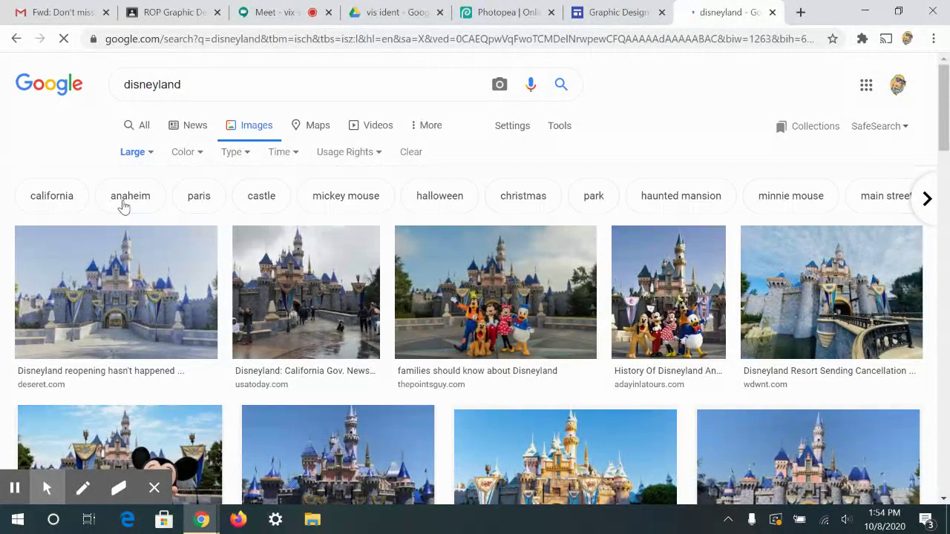
pyautogui.rightClick(102, 307)
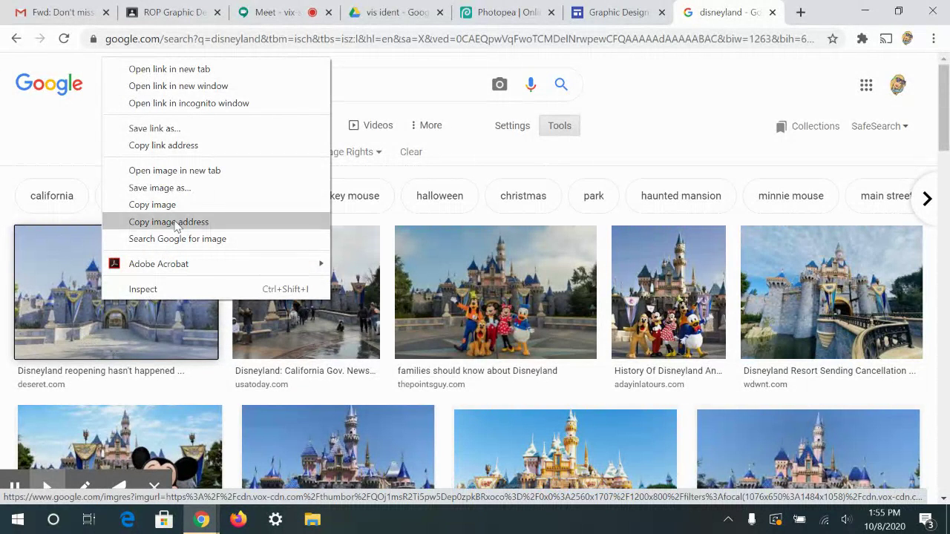
pyautogui.rightClick(59, 317)
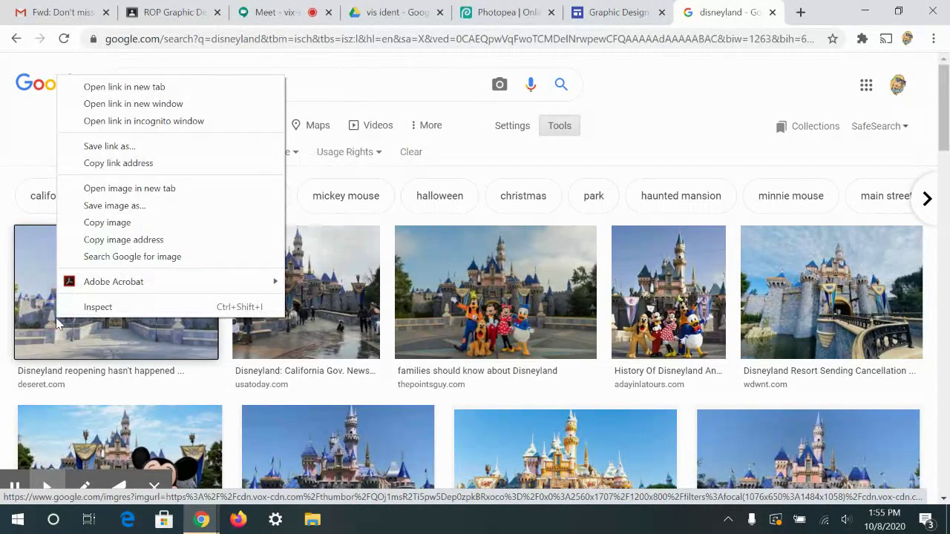
pyautogui.click(106, 307)
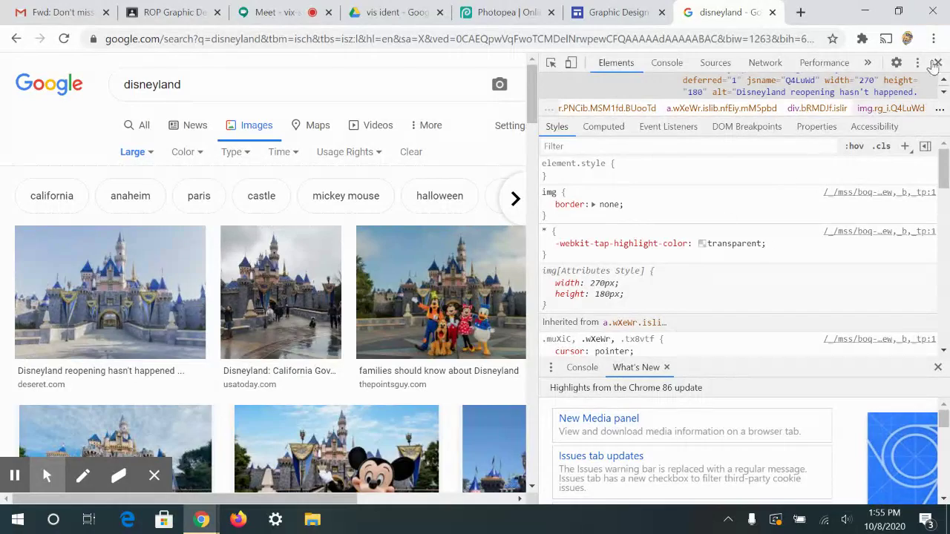
pyautogui.click(937, 62)
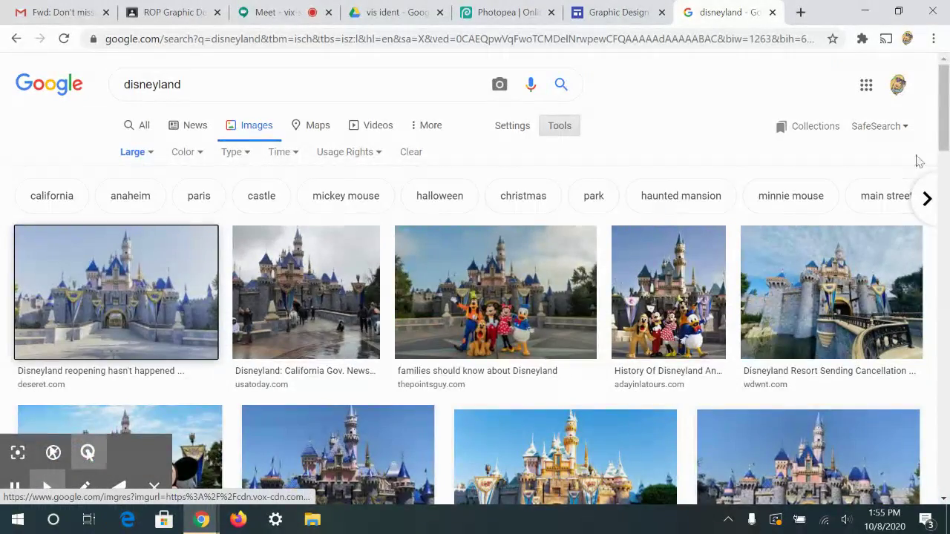
pyautogui.moveTo(942, 89)
pyautogui.mouseDown()
pyautogui.moveTo(945, 259)
pyautogui.moveTo(944, 89)
pyautogui.mouseUp()
# Preview the wdwnt.com castle image, close the preview, and close the disneyland search tab.
pyautogui.click(827, 287)
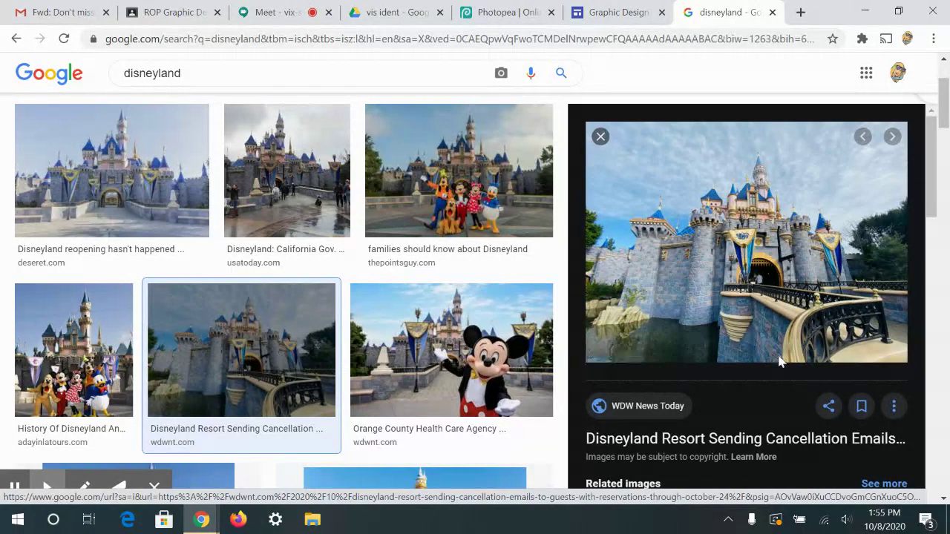
pyautogui.scroll(1, 714, 239)
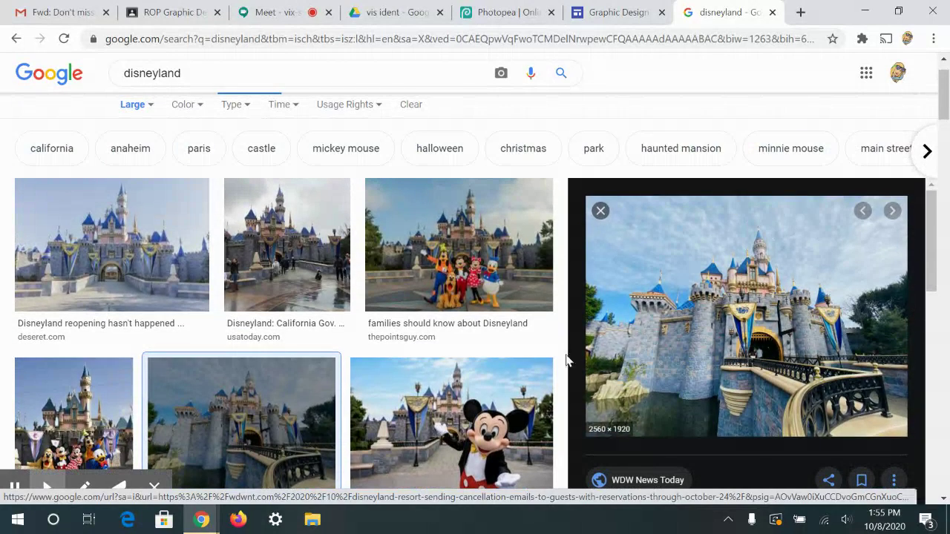
pyautogui.click(601, 210)
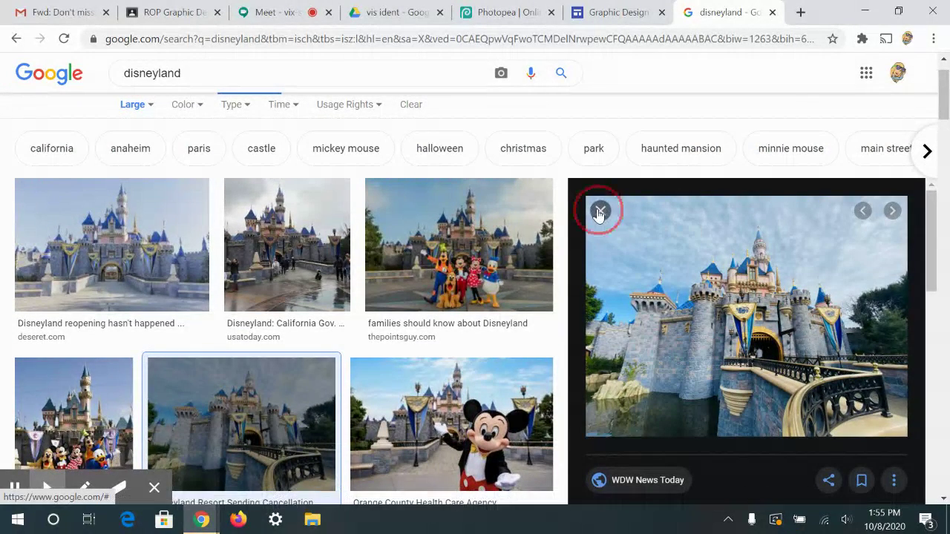
pyautogui.click(773, 13)
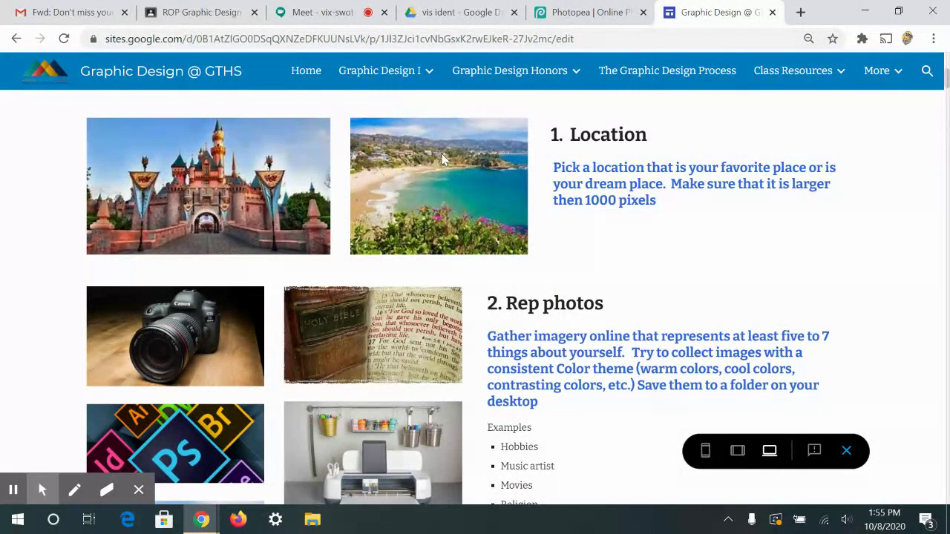
pyautogui.moveTo(947, 63); pyautogui.dragTo(947, 86)
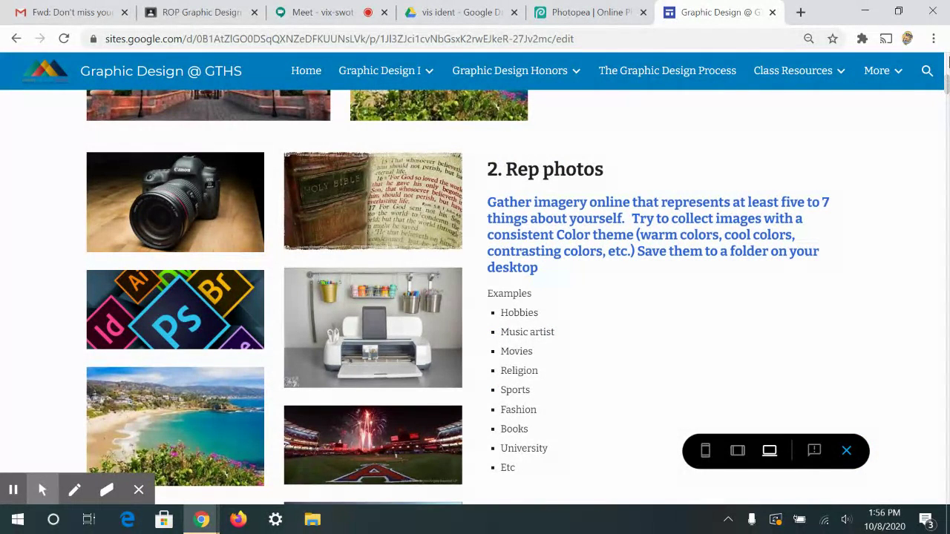
pyautogui.scroll(-1, 947, 89)
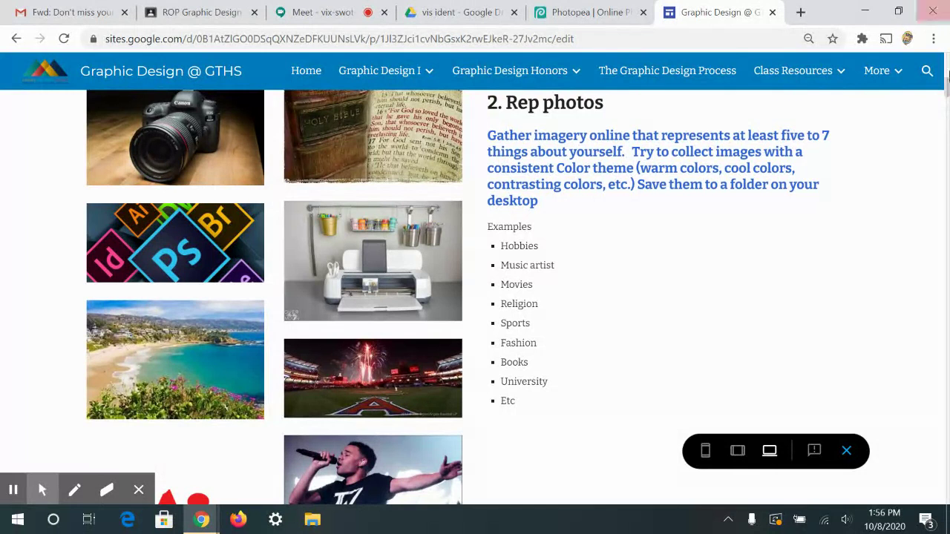
pyautogui.moveTo(948, 88); pyautogui.dragTo(947, 99)
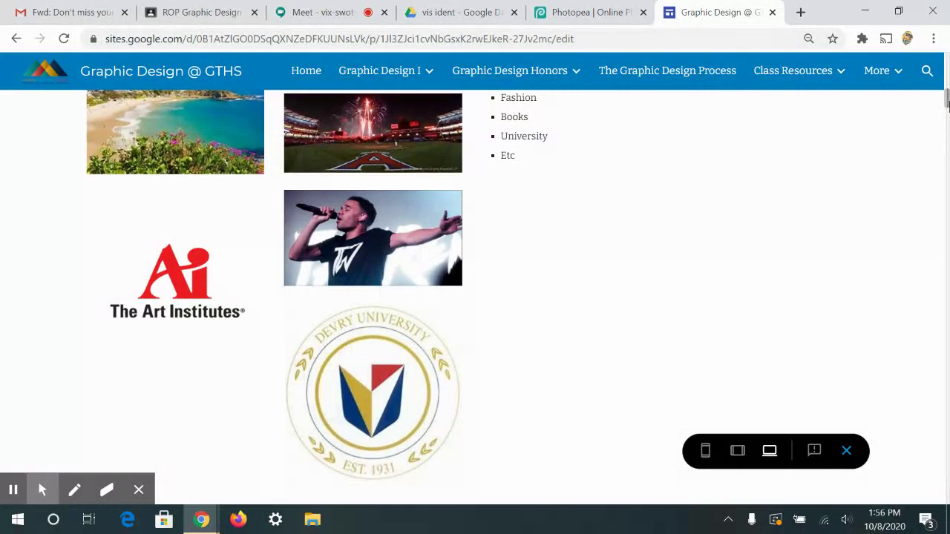
pyautogui.scroll(3, 947, 104)
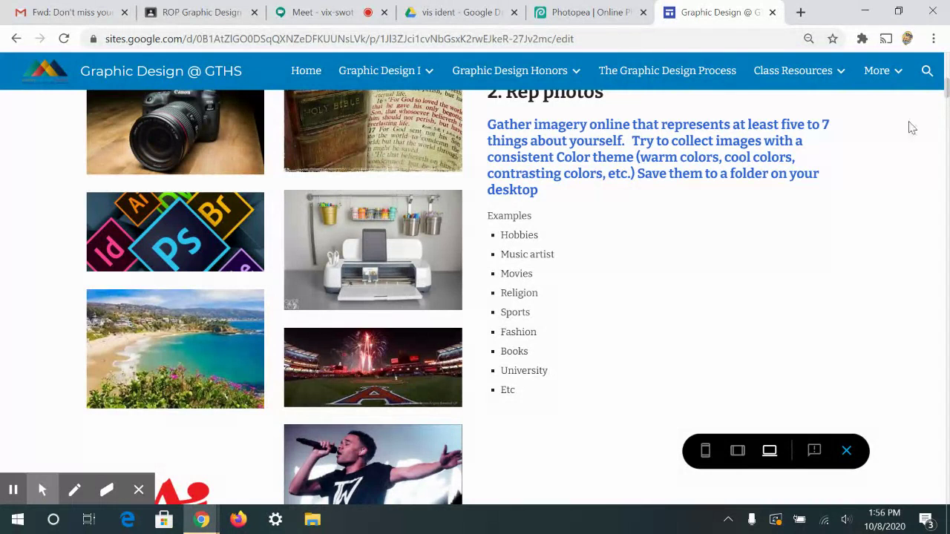
pyautogui.click(946, 89)
pyautogui.moveTo(946, 89); pyautogui.dragTo(946, 77)
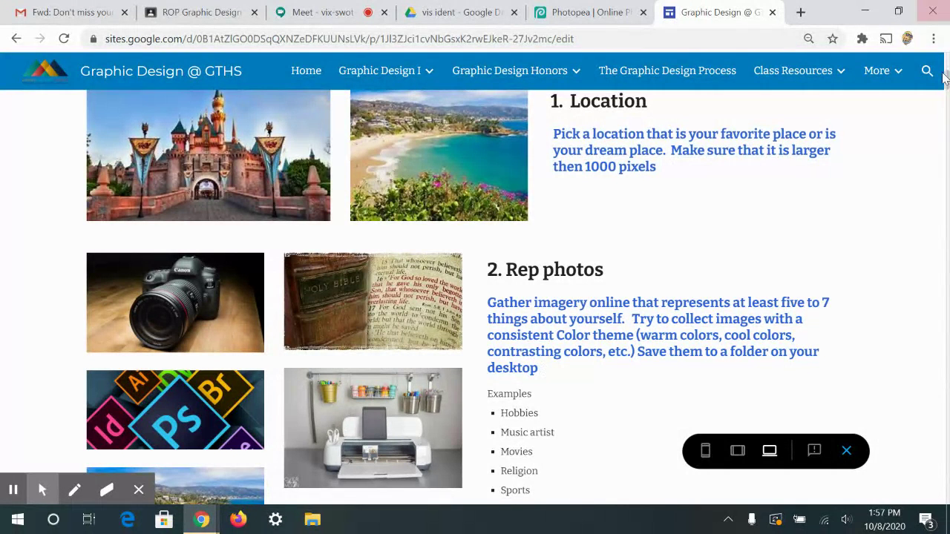
pyautogui.moveTo(946, 78); pyautogui.dragTo(947, 88)
pyautogui.scroll(-1, 263, 304)
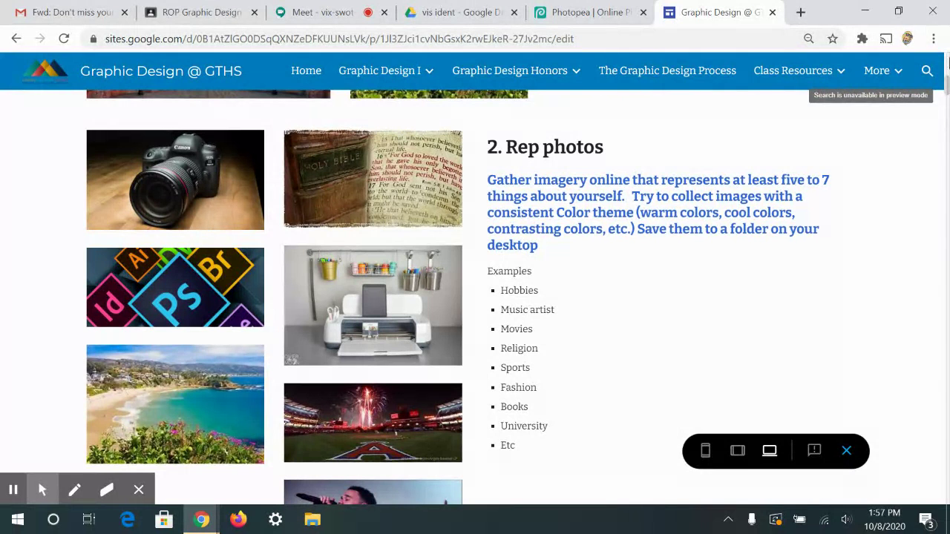
pyautogui.moveTo(947, 86); pyautogui.dragTo(946, 111)
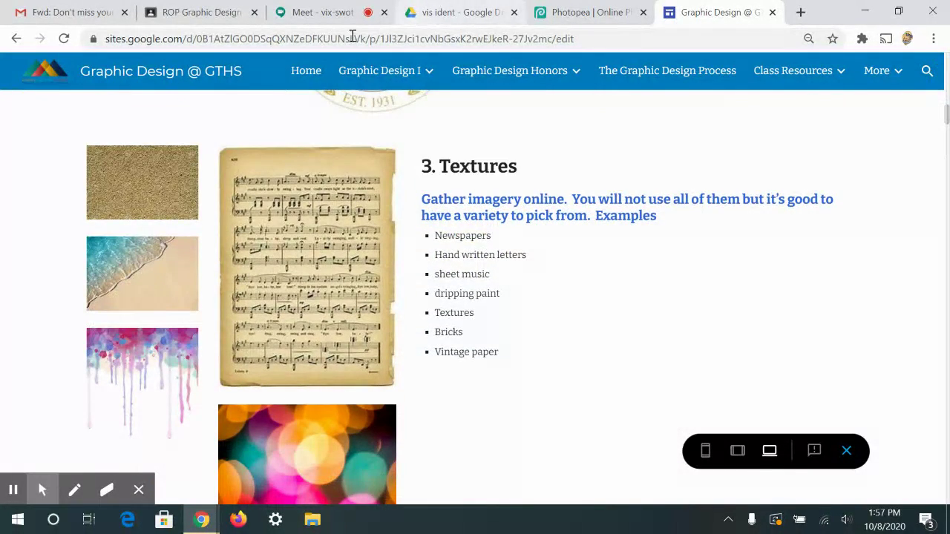
pyautogui.click(339, 12)
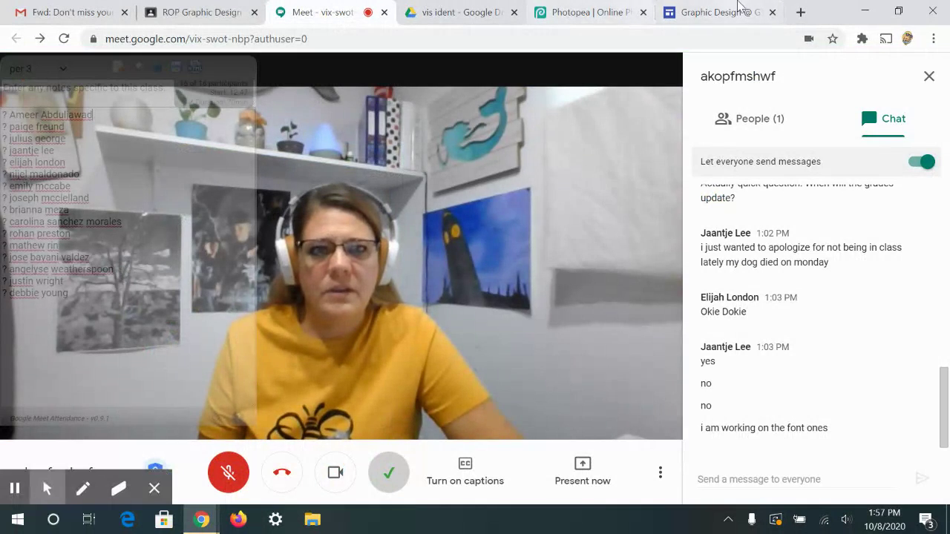
pyautogui.click(716, 12)
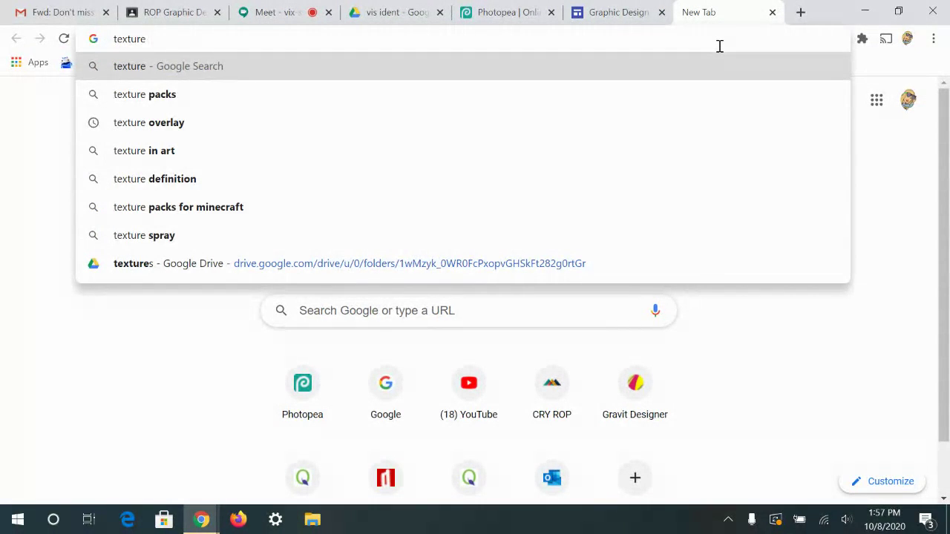
# Search Google Images for 'texture backgrounds' limited to Large images.
pyautogui.write('backgro')
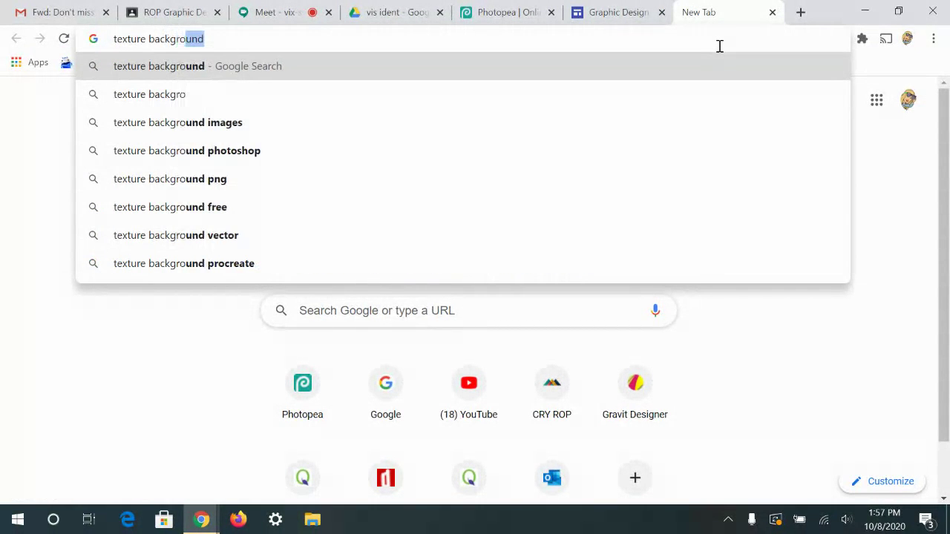
pyautogui.write('unds')
pyautogui.press('Return')
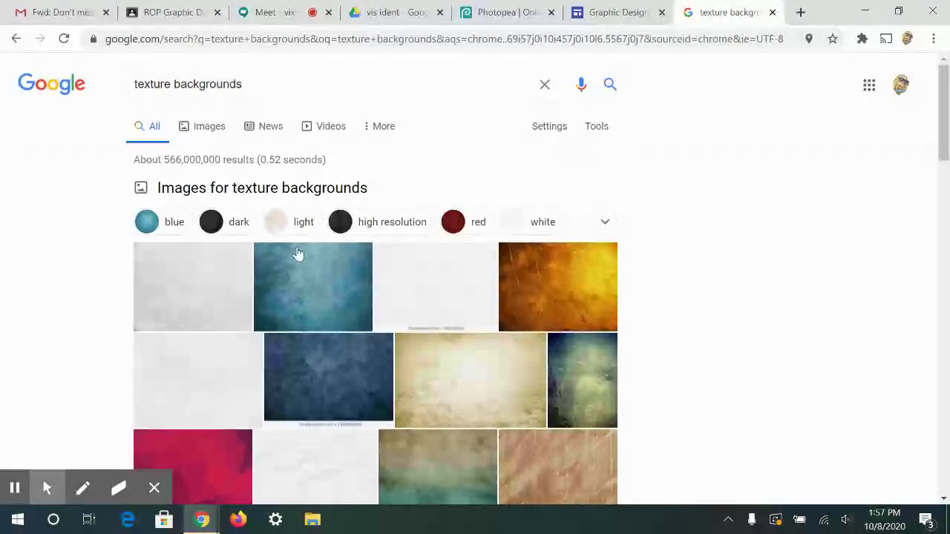
pyautogui.click(201, 131)
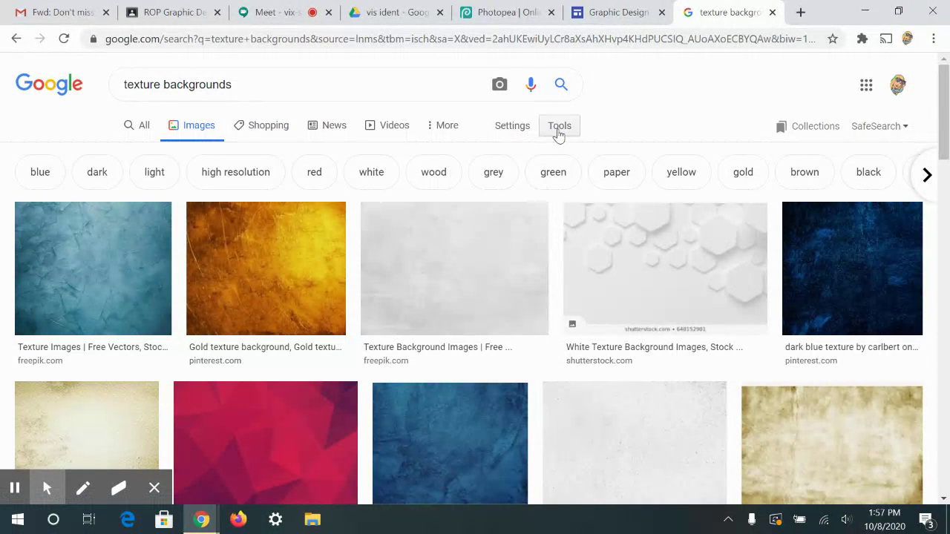
pyautogui.click(558, 127)
pyautogui.click(133, 152)
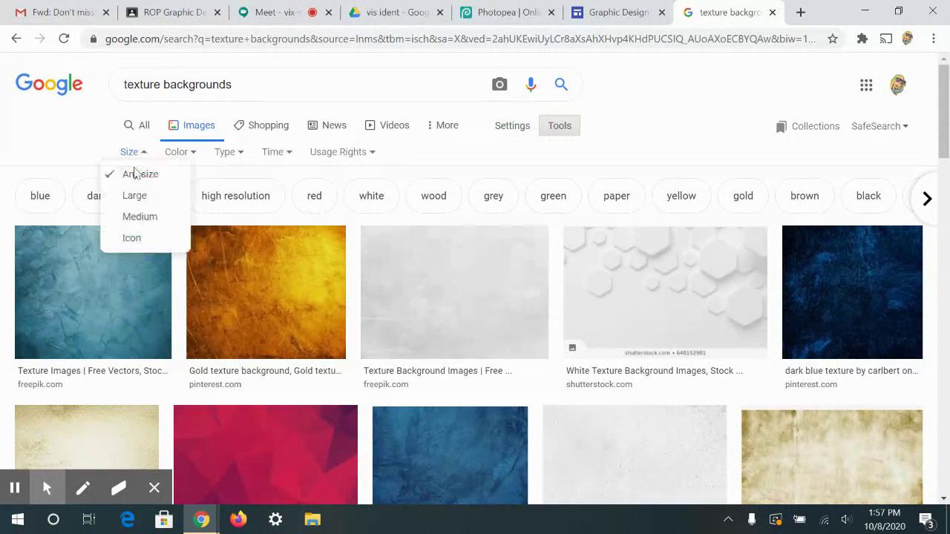
pyautogui.click(139, 196)
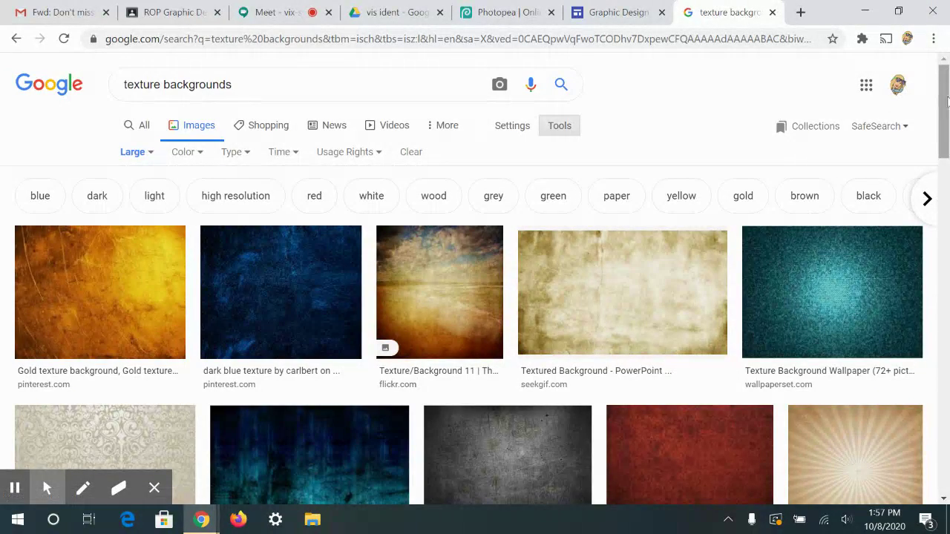
# Change the query's 'texture' to 'bokah' and run the bokah backgrounds image search.
pyautogui.moveTo(947, 102); pyautogui.dragTo(943, 247)
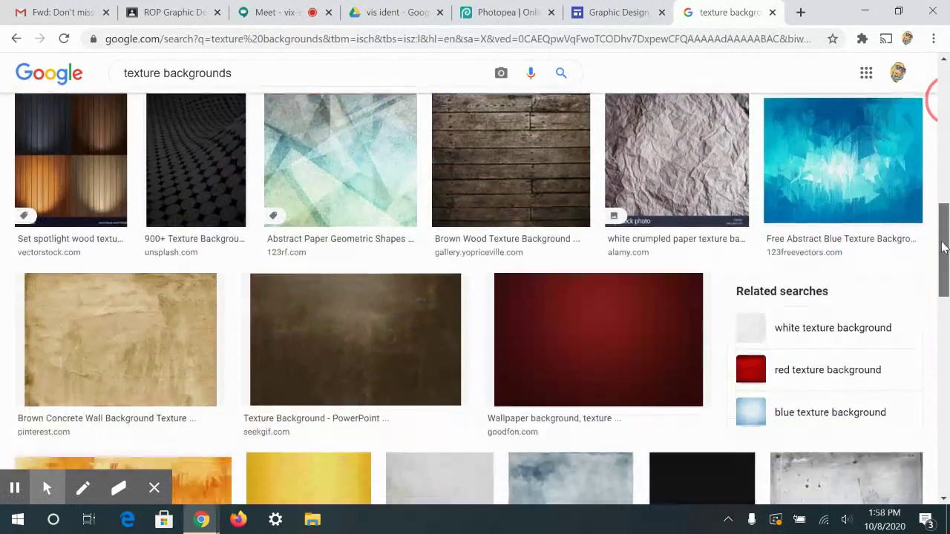
pyautogui.scroll(-12, 911, 308)
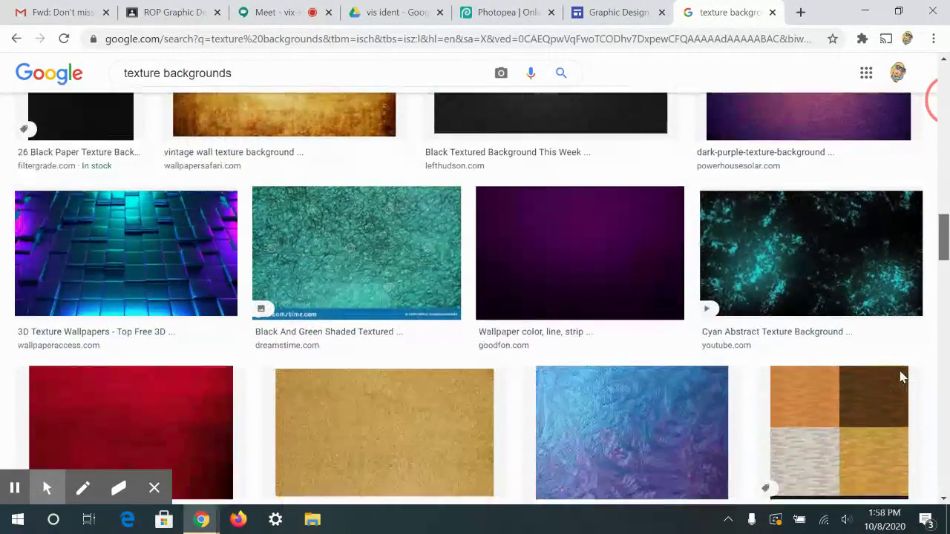
pyautogui.scroll(15, 902, 371)
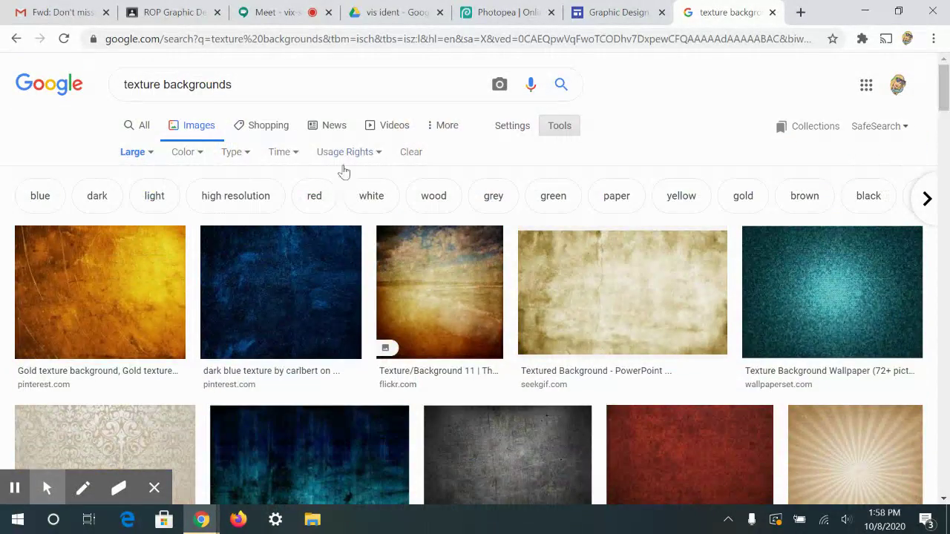
pyautogui.moveTo(163, 89); pyautogui.dragTo(30, 110)
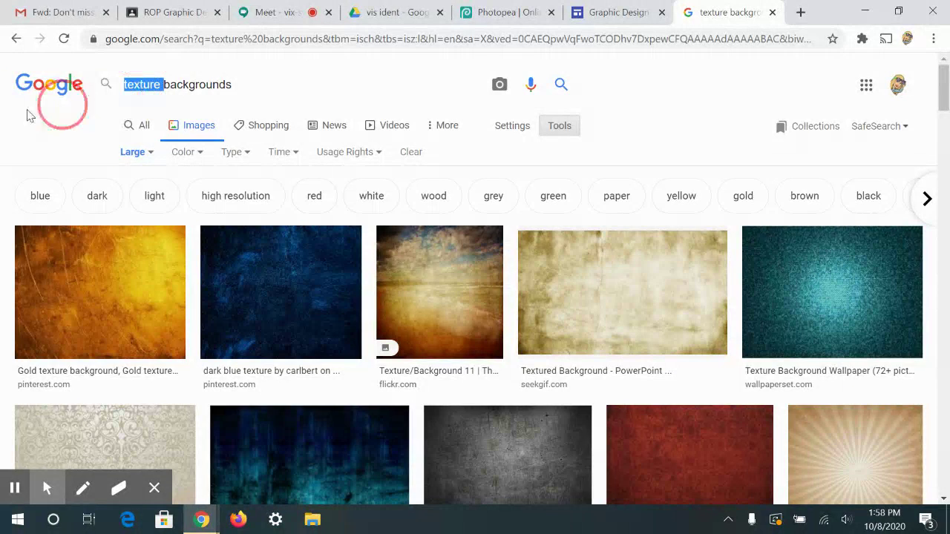
pyautogui.write('ba')
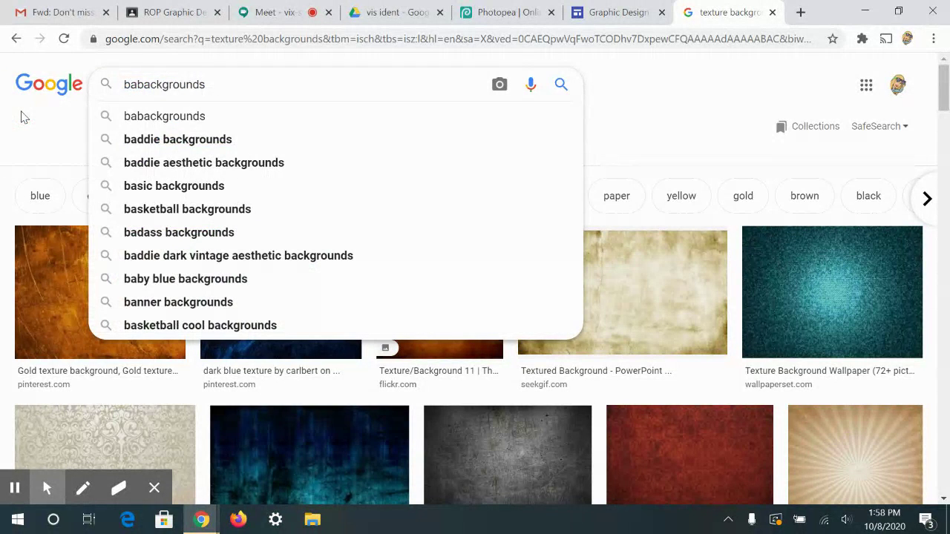
pyautogui.press('BackSpace')
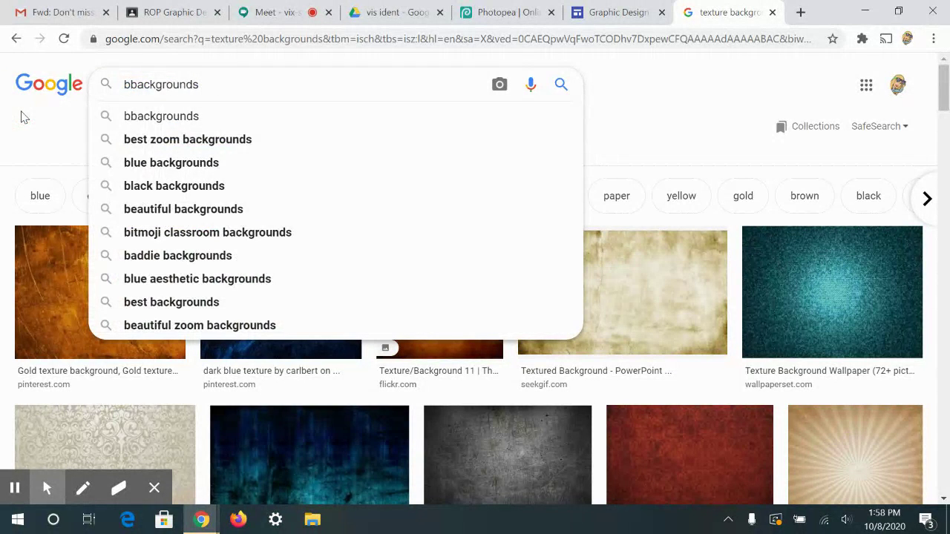
pyautogui.write('okah')
pyautogui.press('Return')
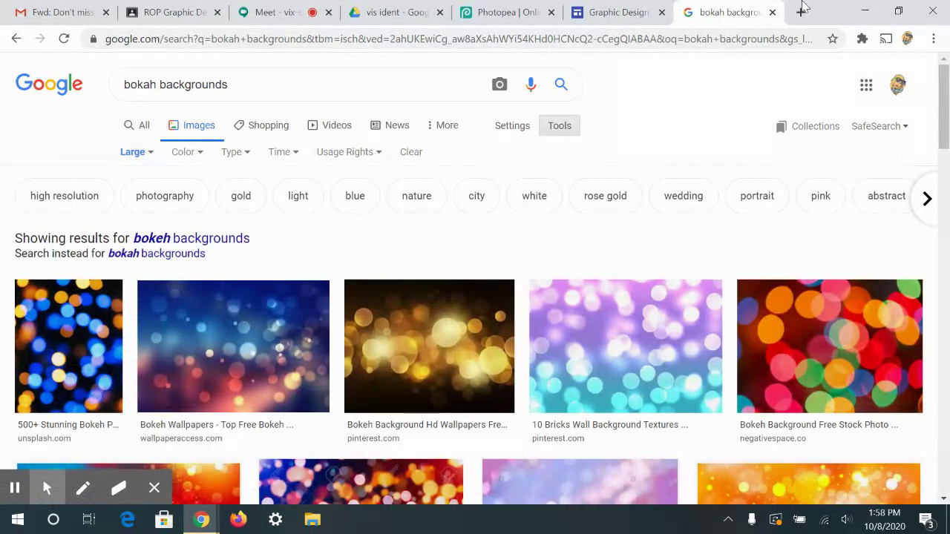
pyautogui.moveTo(943, 85); pyautogui.dragTo(577, 103)
# Return to the Graphic Design @ GTHS site and scroll down to section 4, Personal Photo.
pyautogui.click(627, 18)
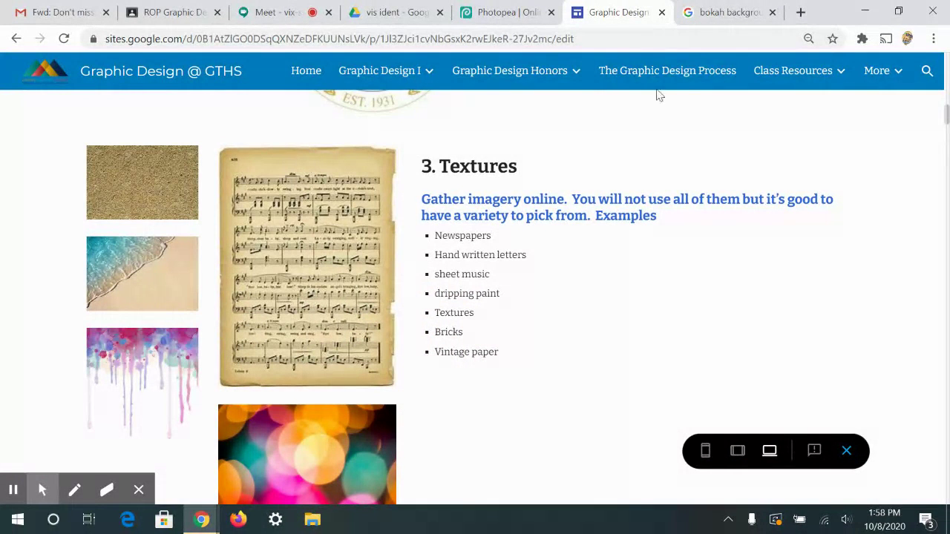
pyautogui.moveTo(869, 81)
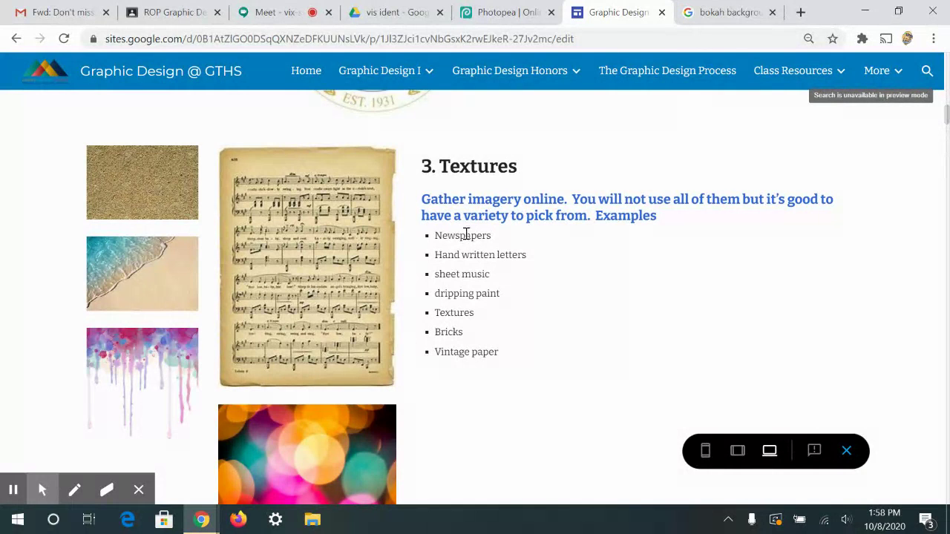
pyautogui.moveTo(917, 100)
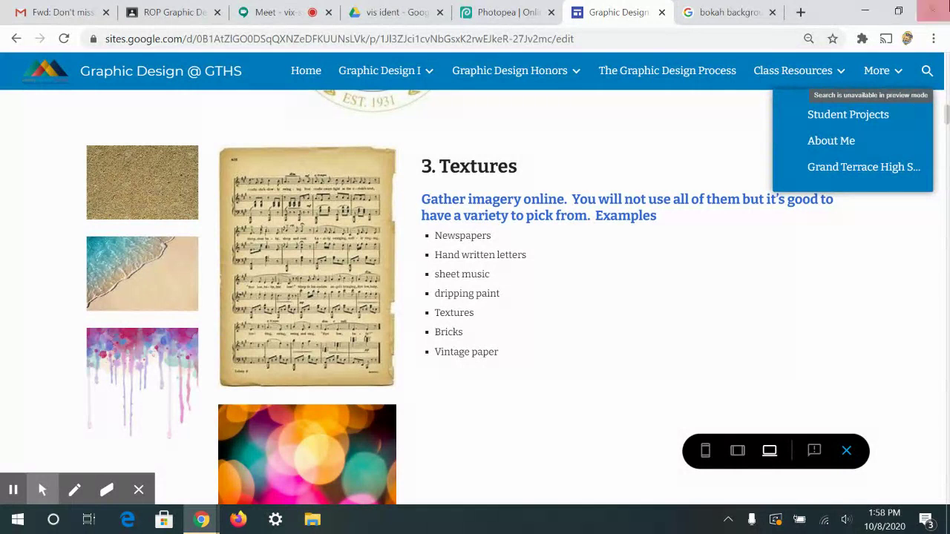
pyautogui.click(946, 115)
pyautogui.moveTo(947, 115); pyautogui.dragTo(946, 141)
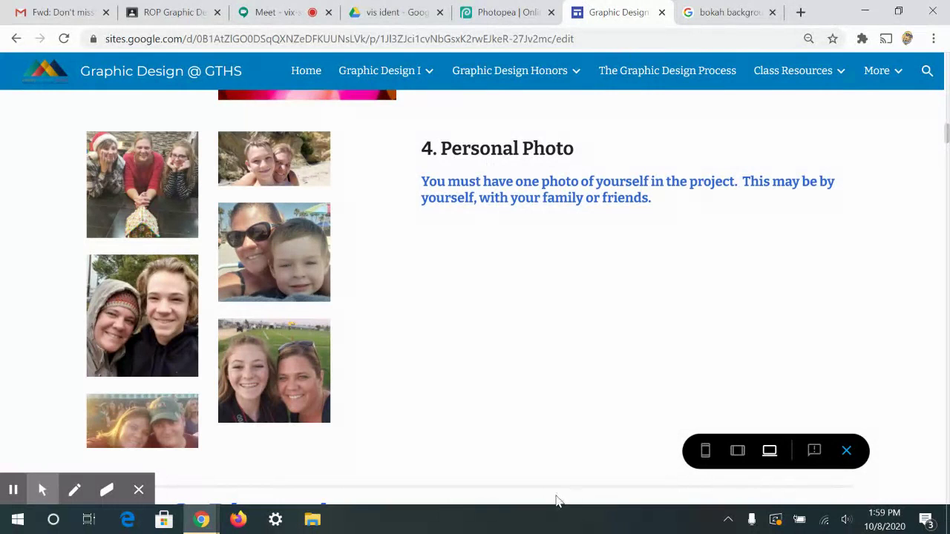
pyautogui.scroll(-5, 948, 149)
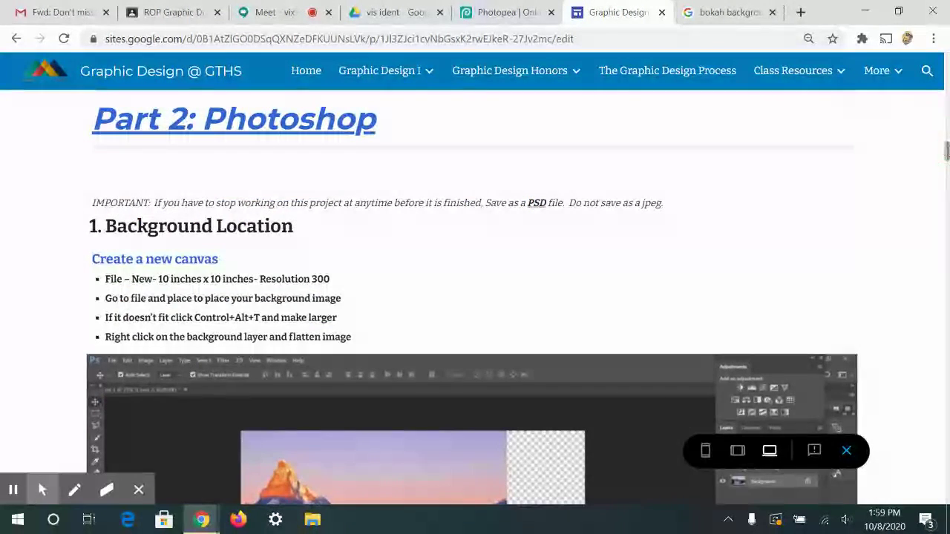
pyautogui.click(946, 149)
pyautogui.moveTo(946, 139); pyautogui.dragTo(946, 123)
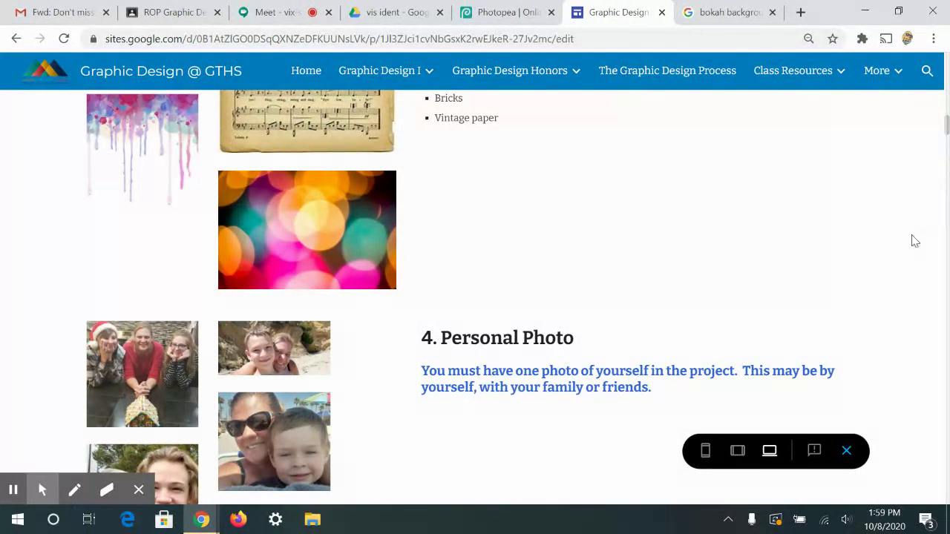
pyautogui.moveTo(946, 128); pyautogui.dragTo(948, 60)
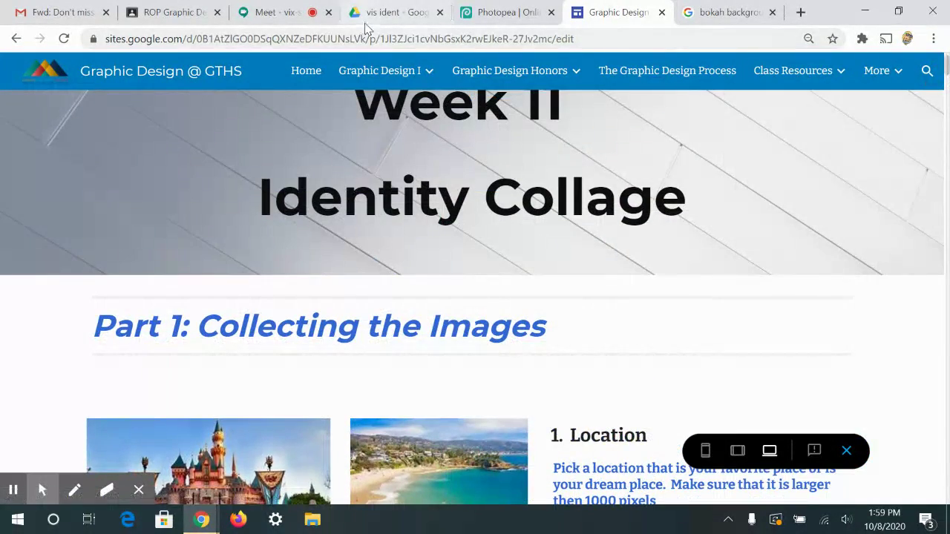
pyautogui.click(371, 13)
# Go up via breadcrumbs to Visual identity poster and open its photos folder.
pyautogui.click(356, 123)
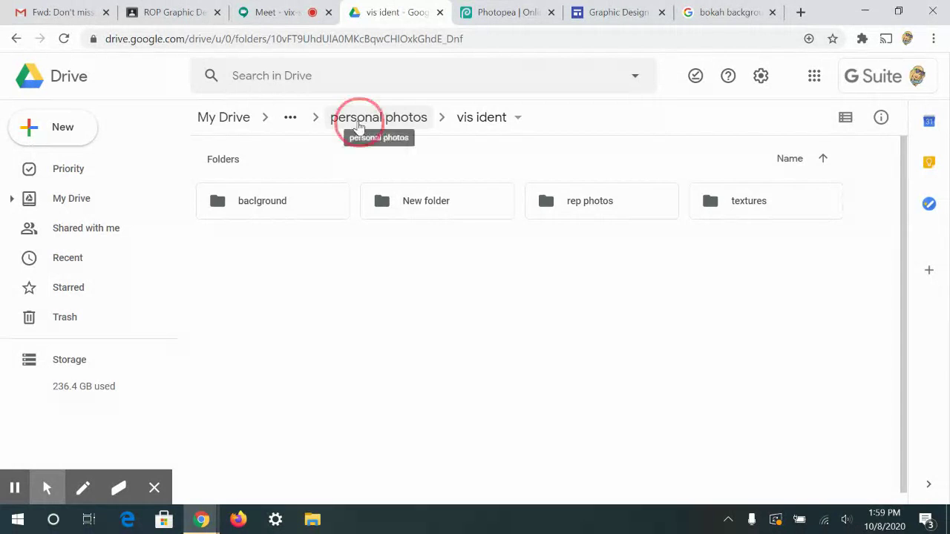
pyautogui.click(368, 117)
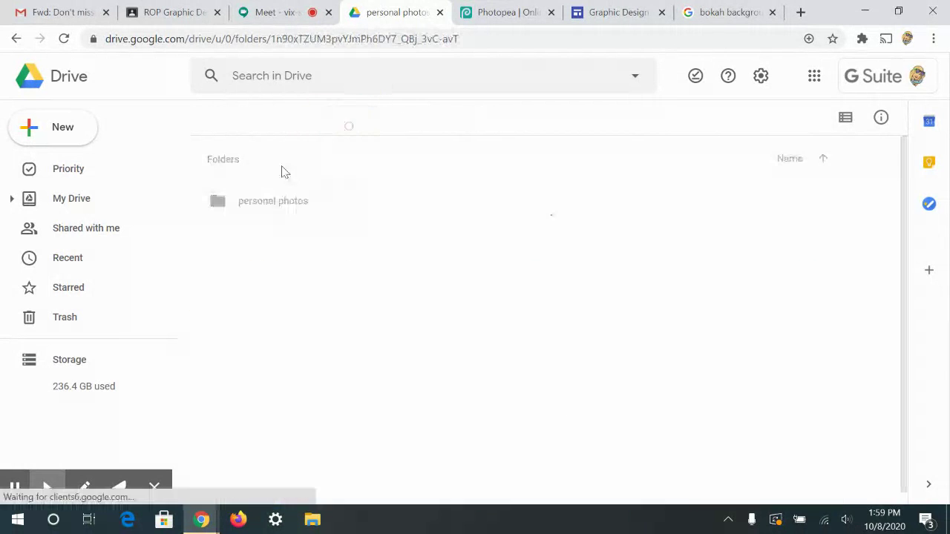
pyautogui.click(499, 116)
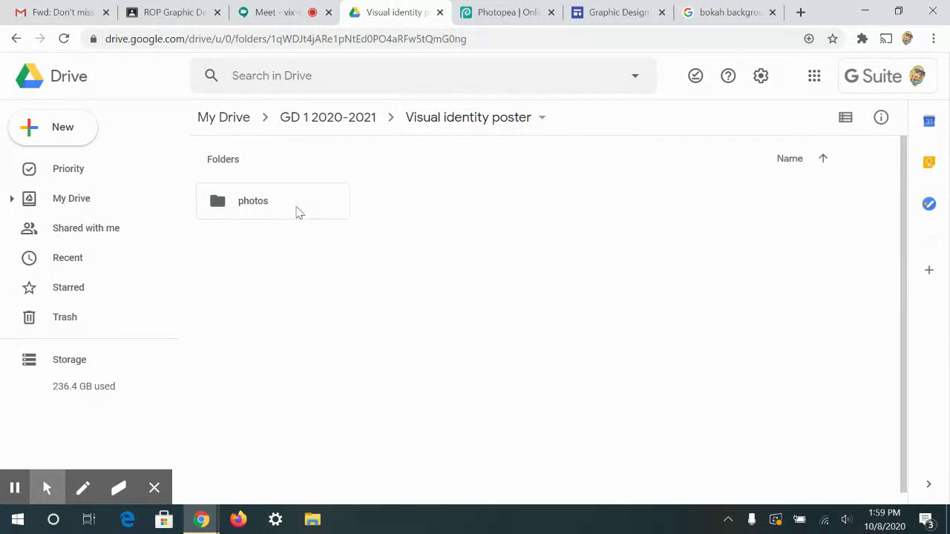
pyautogui.doubleClick(249, 204)
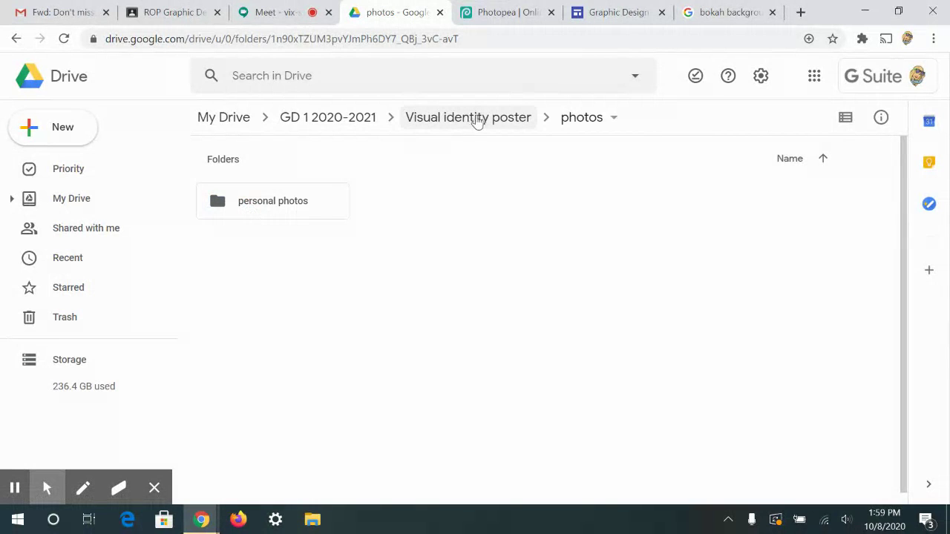
pyautogui.click(479, 121)
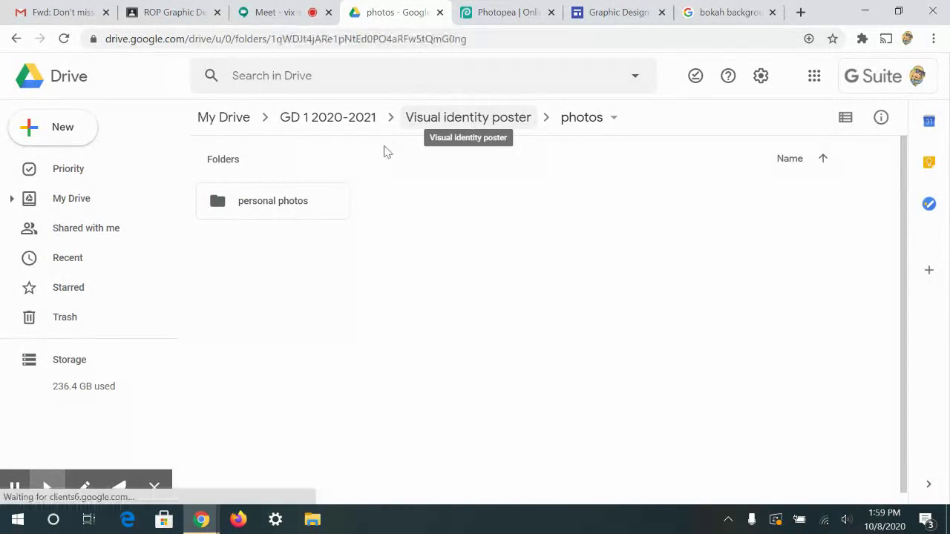
pyautogui.doubleClick(282, 210)
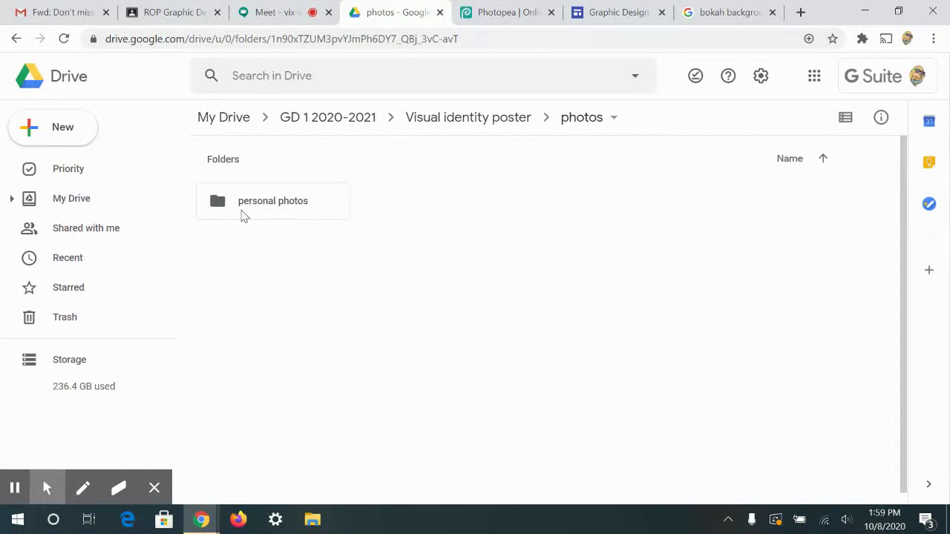
# Create a 'textures' subfolder inside the photos folder.
pyautogui.doubleClick(249, 207)
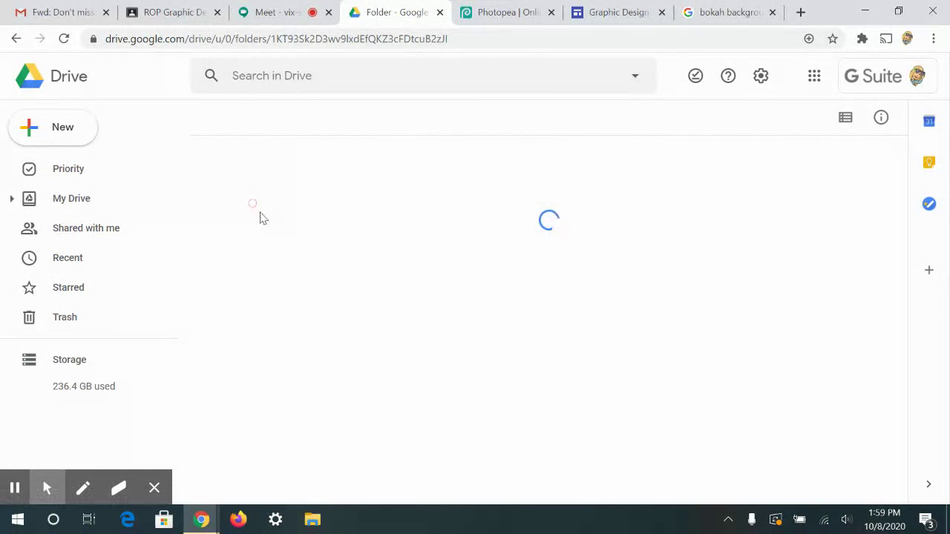
pyautogui.click(350, 117)
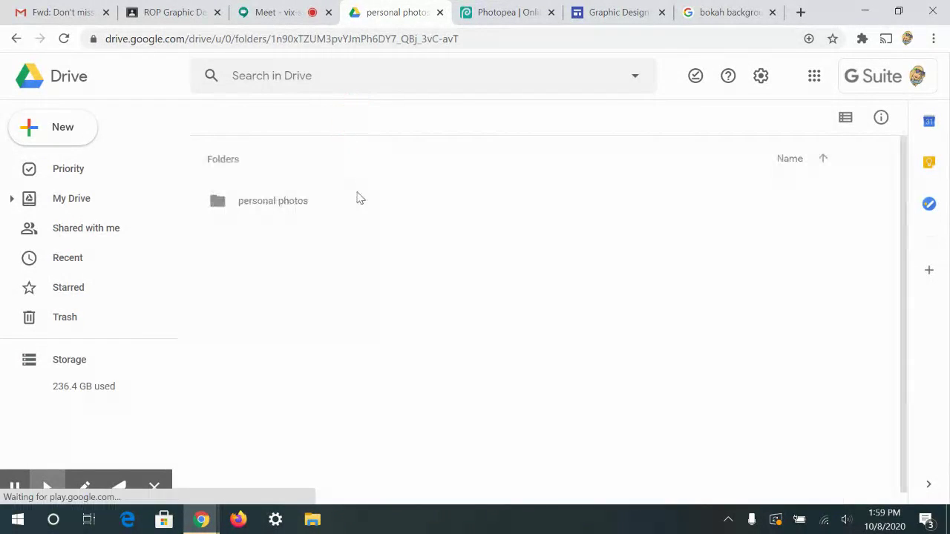
pyautogui.click(358, 210)
pyautogui.rightClick(362, 209)
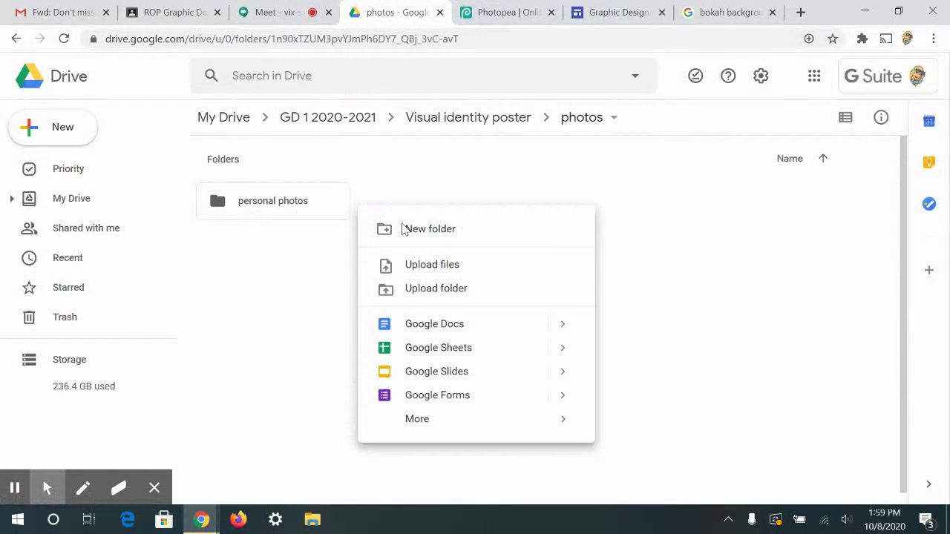
pyautogui.click(406, 231)
pyautogui.write('textures')
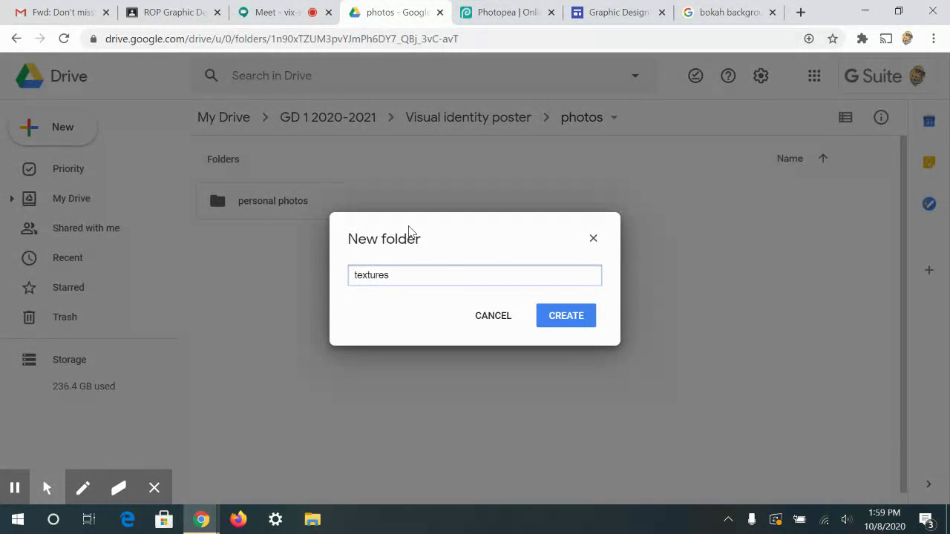
pyautogui.click(566, 318)
# Add a 'rep photos' subfolder to the photos folder.
pyautogui.click(562, 264)
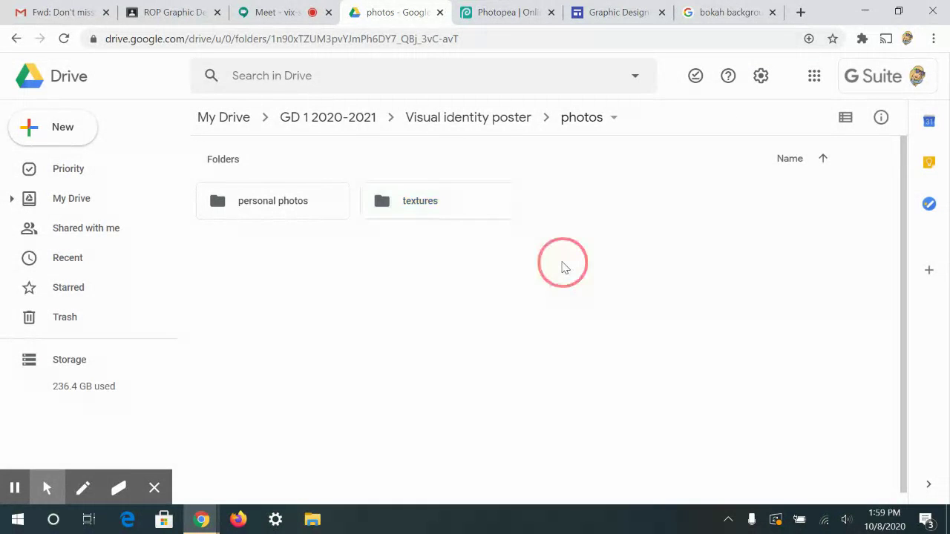
pyautogui.rightClick(563, 264)
pyautogui.click(600, 282)
pyautogui.write('rep photos')
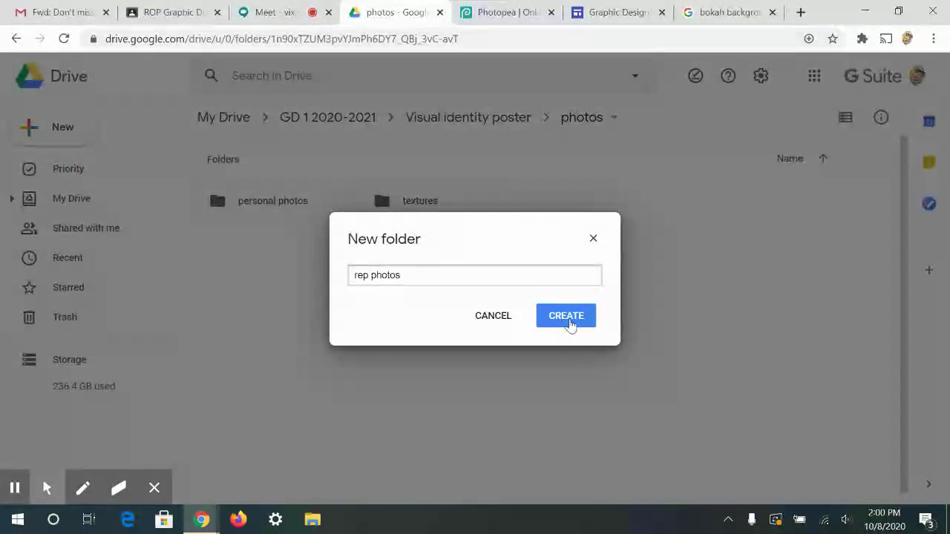
pyautogui.click(569, 321)
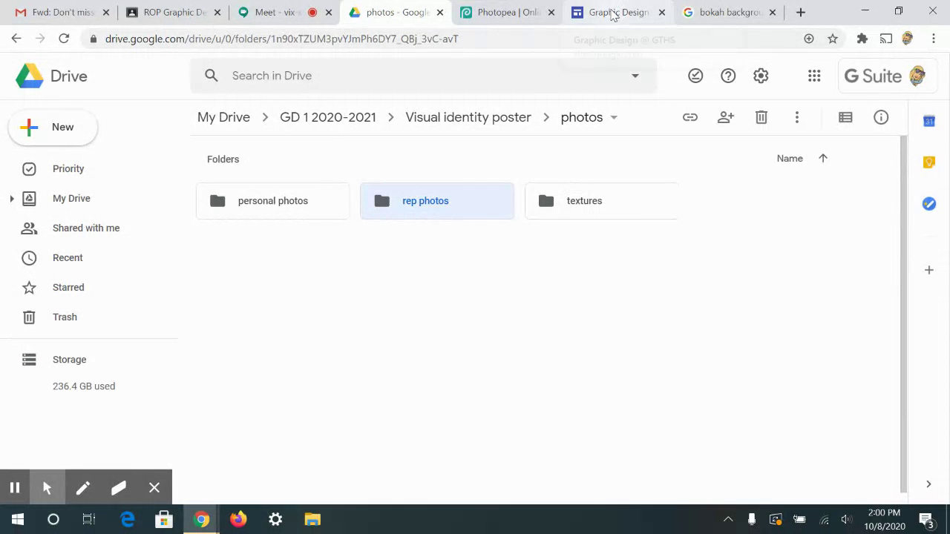
# Add a 'background images' subfolder and deselect it.
pyautogui.rightClick(648, 267)
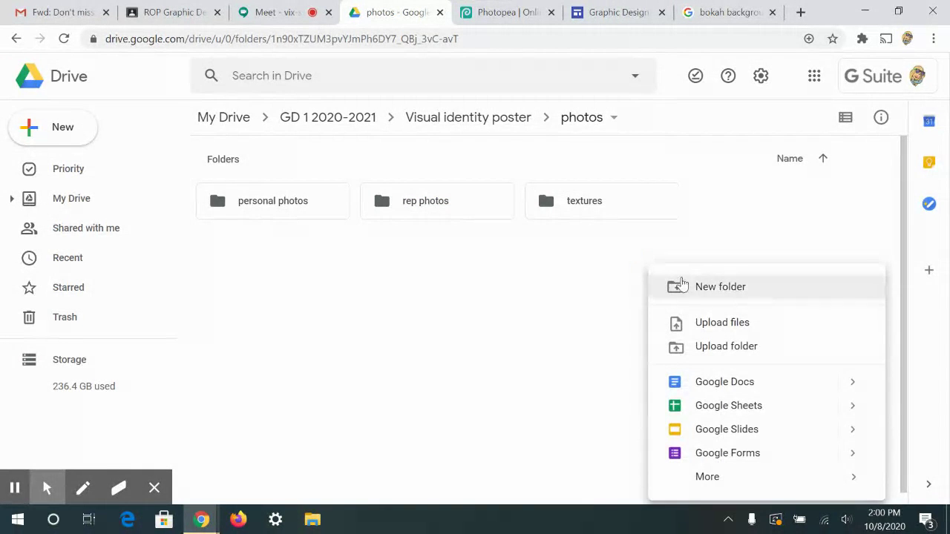
pyautogui.click(694, 289)
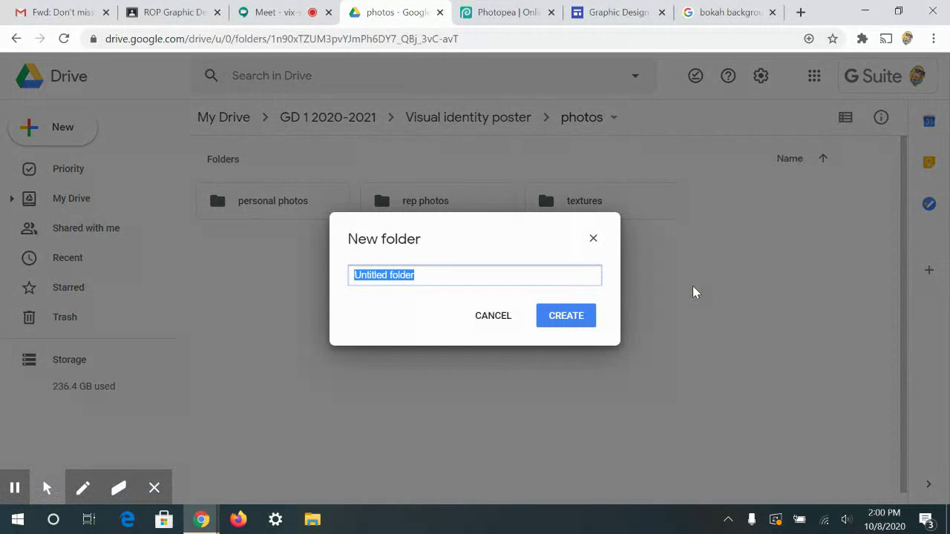
pyautogui.write('backgo')
pyautogui.press('BackSpace')
pyautogui.write('round imag')
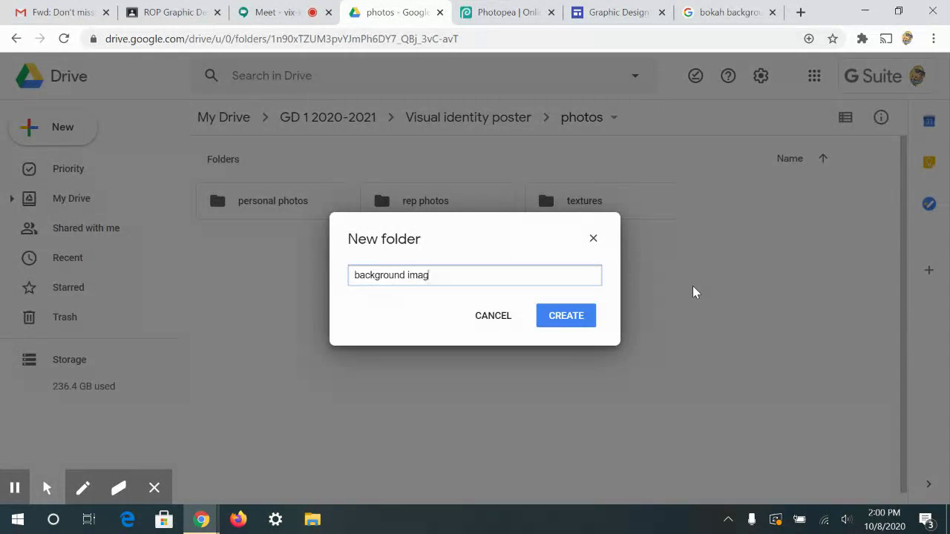
pyautogui.press('BackSpace')
pyautogui.click(576, 315)
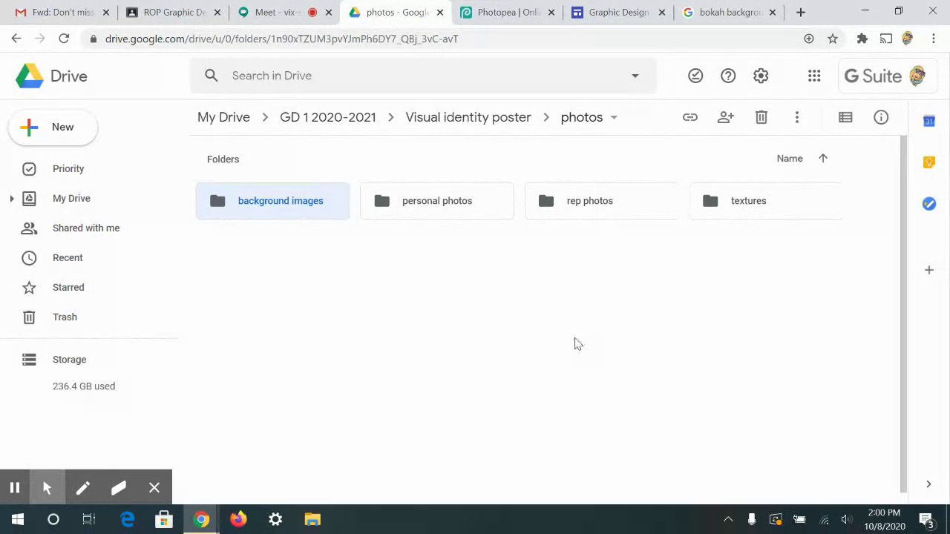
pyautogui.click(638, 326)
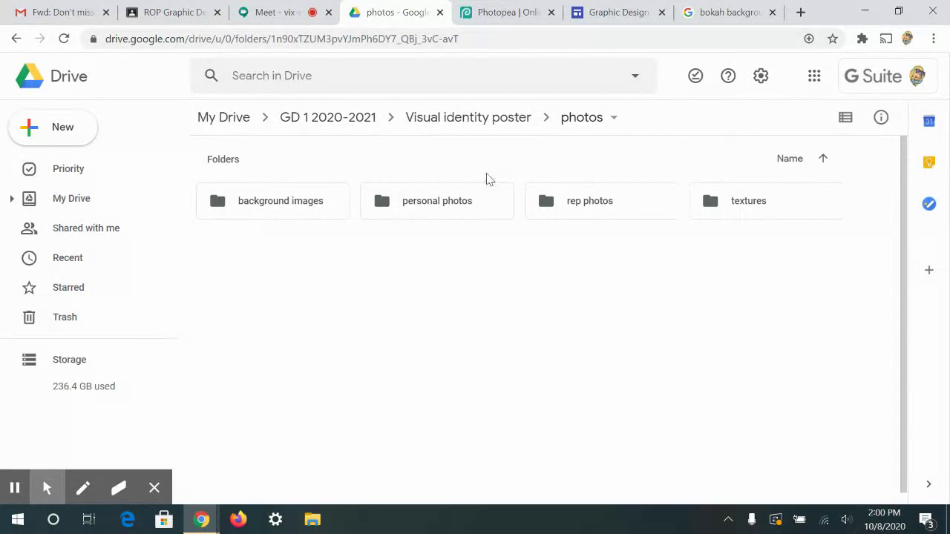
# Go up to GD 1 2020-2021, then reopen Visual identity poster and its photos folder.
pyautogui.click(454, 128)
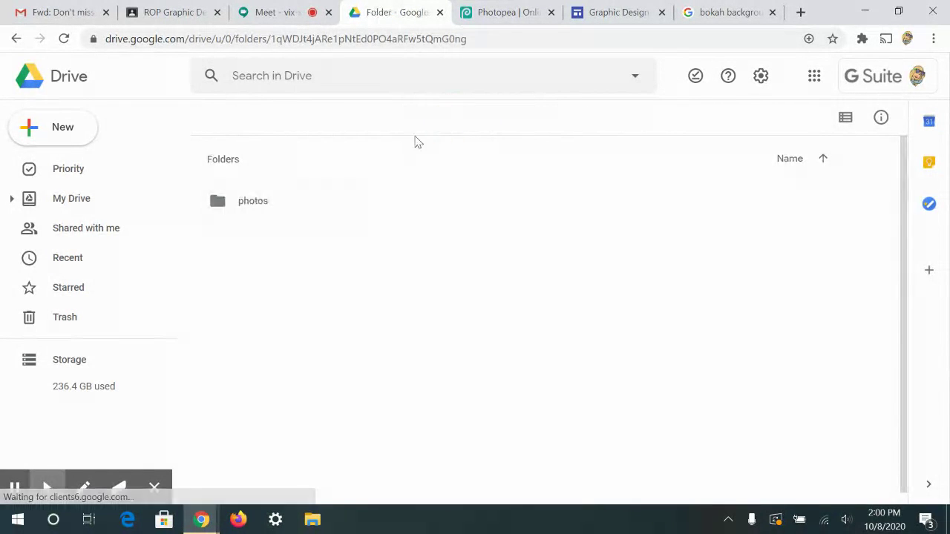
pyautogui.click(332, 121)
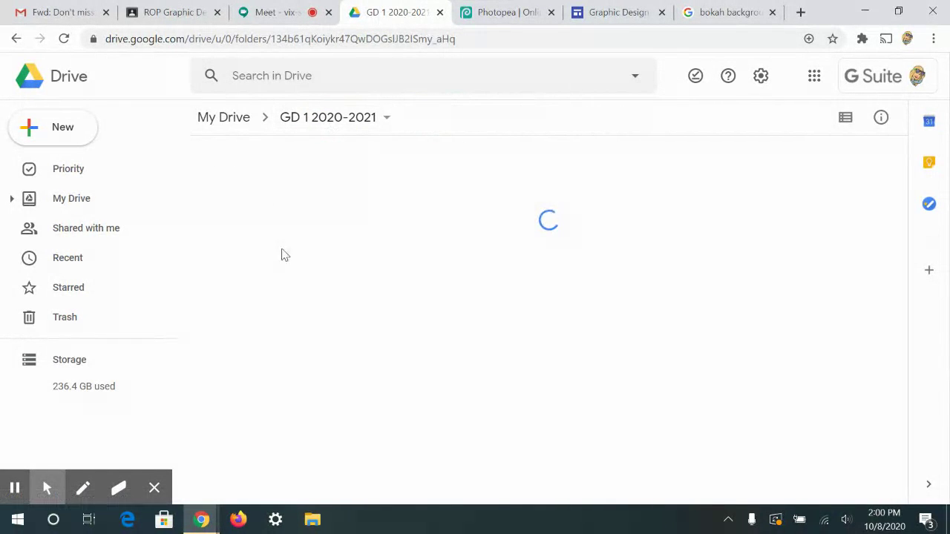
pyautogui.scroll(-5, 782, 233)
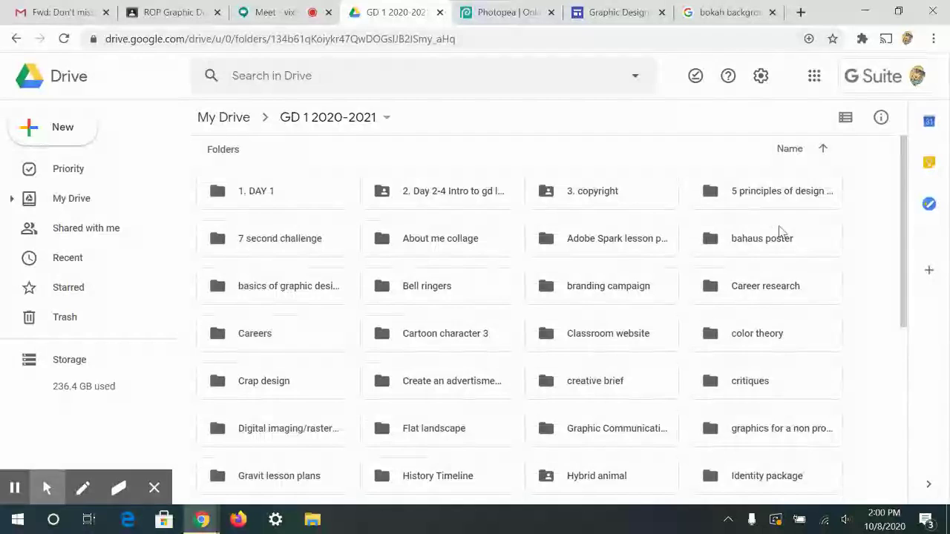
pyautogui.scroll(-1, 625, 392)
pyautogui.scroll(-1, 625, 391)
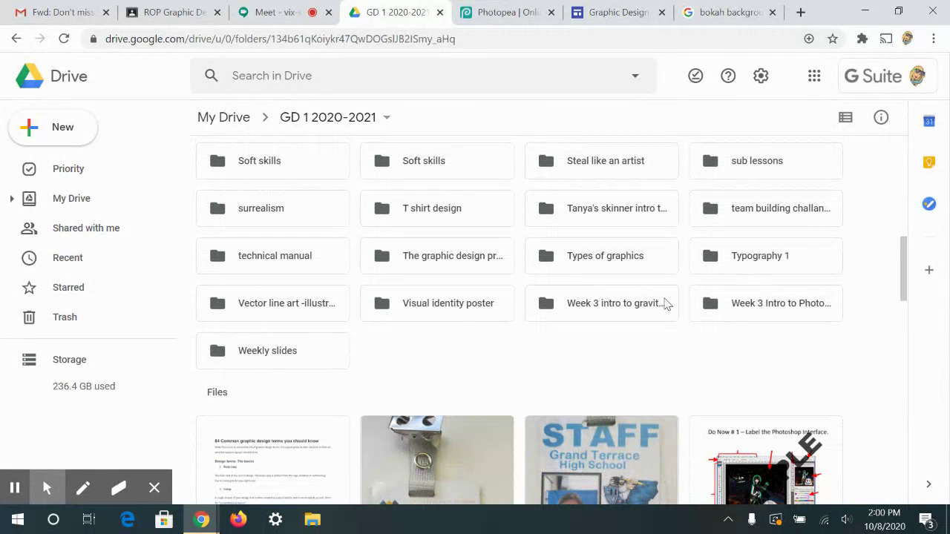
pyautogui.click(441, 308)
pyautogui.click(442, 310)
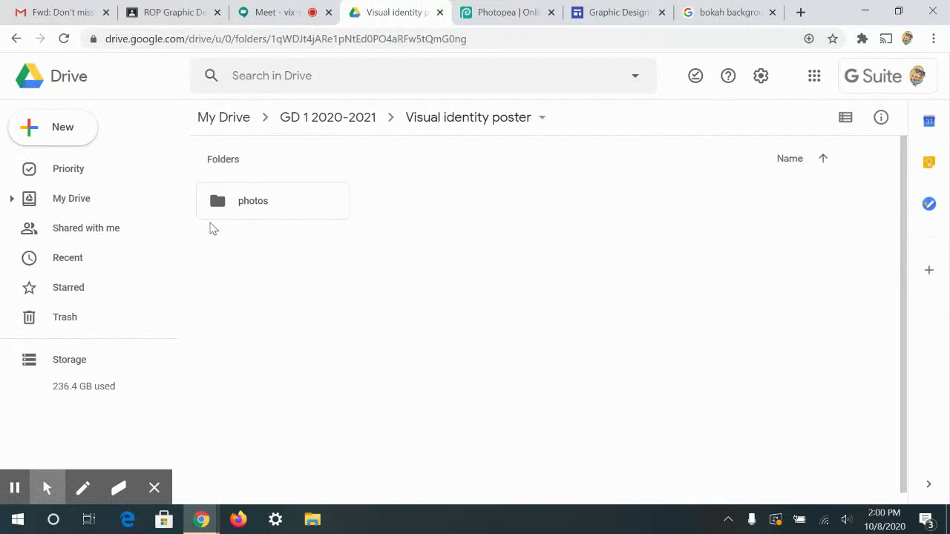
pyautogui.doubleClick(247, 208)
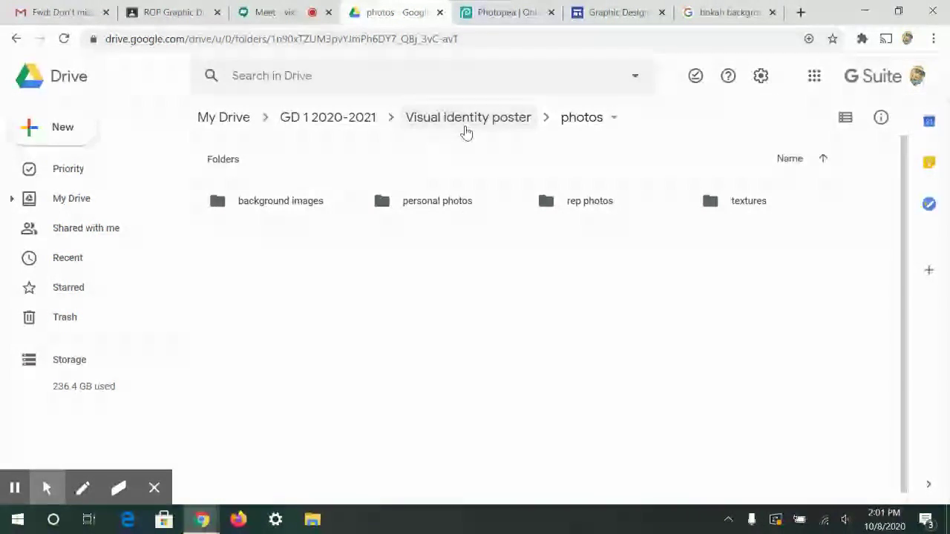
# Climb back through Visual identity poster up to the GD 1 2020-2021 folder.
pyautogui.click(429, 121)
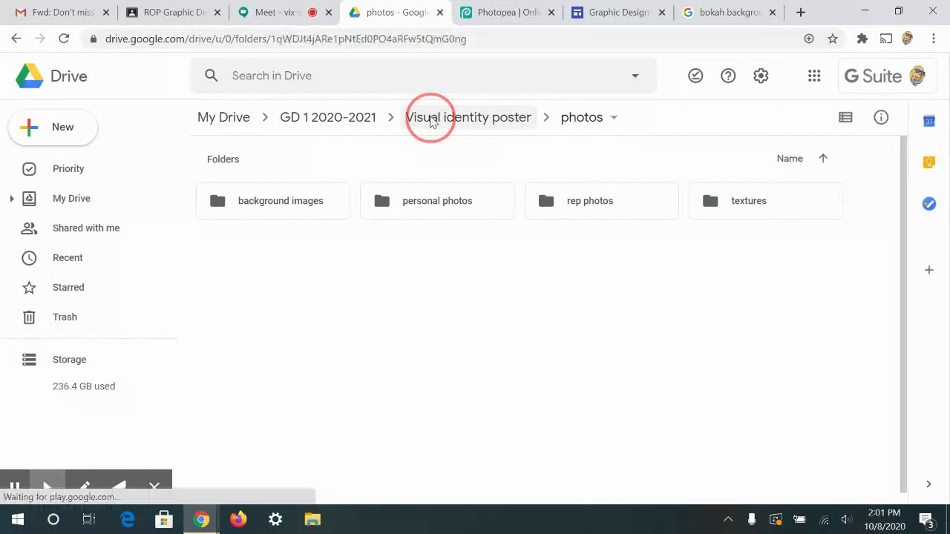
pyautogui.click(481, 121)
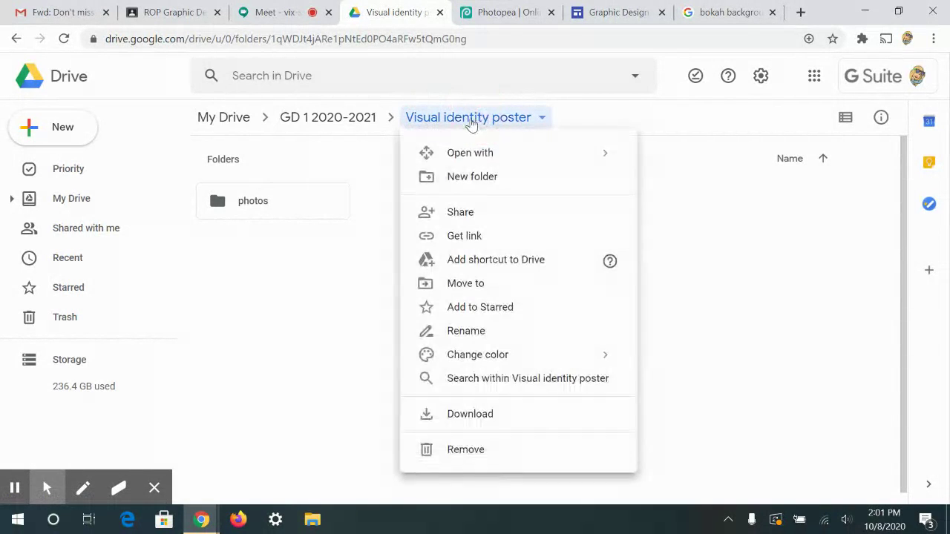
pyautogui.click(349, 132)
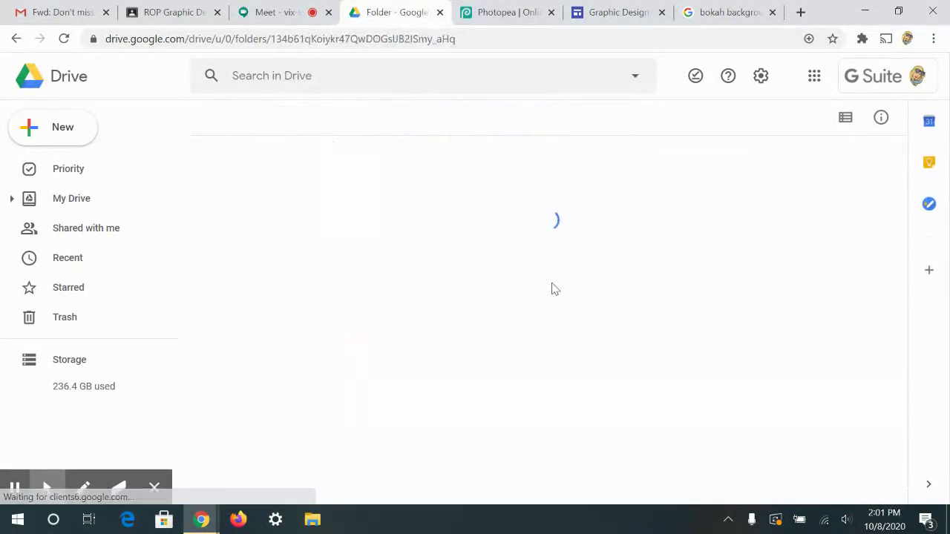
# Review the Visual identity poster folder's sharing settings, then return to the Identity Collage site page.
pyautogui.moveTo(903, 361); pyautogui.dragTo(909, 243)
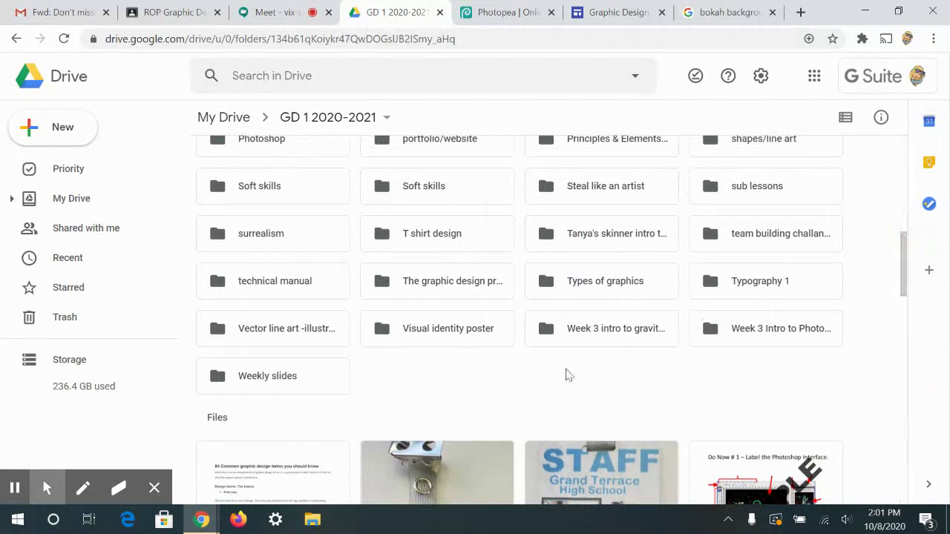
pyautogui.click(443, 329)
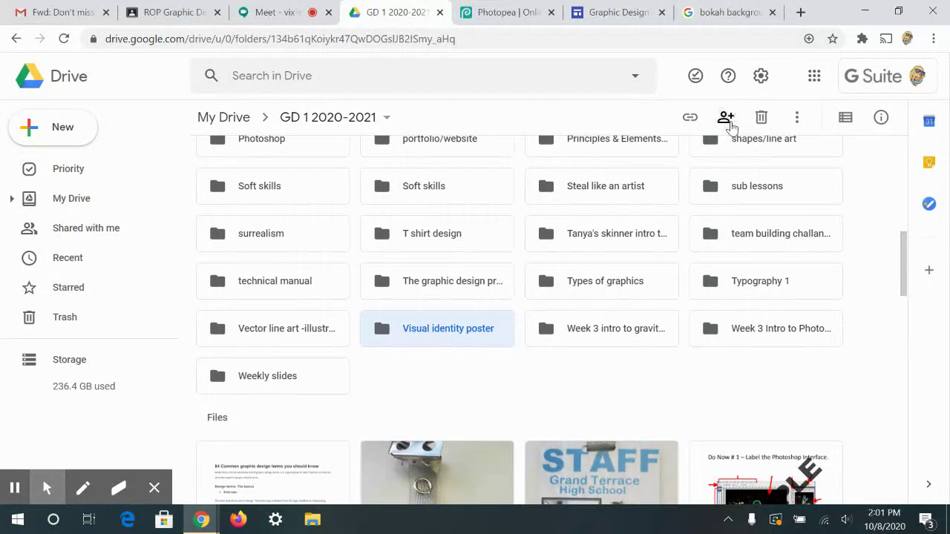
pyautogui.click(725, 117)
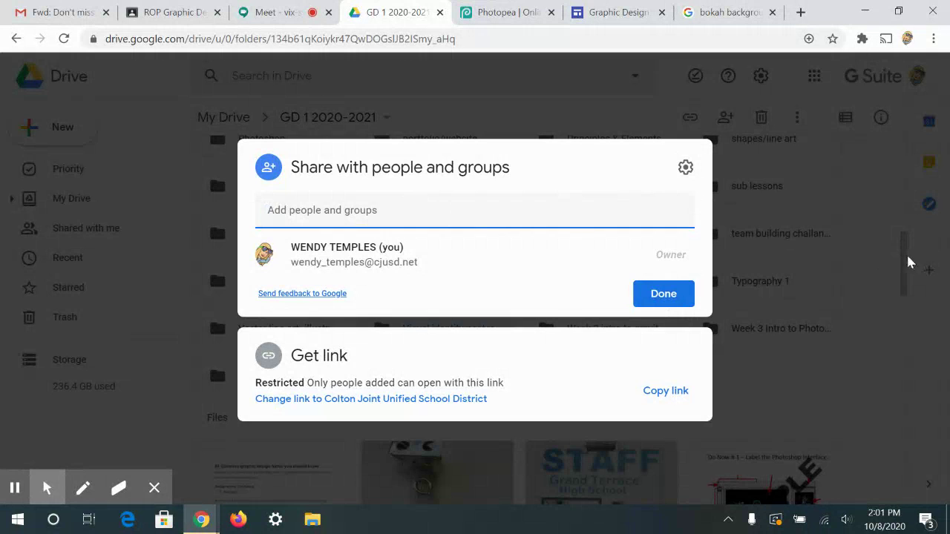
pyautogui.click(888, 248)
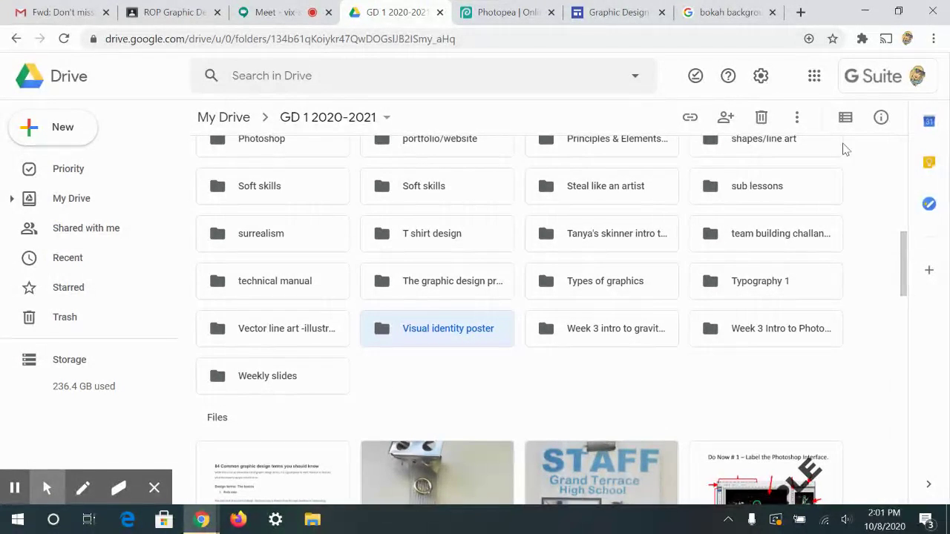
pyautogui.click(616, 11)
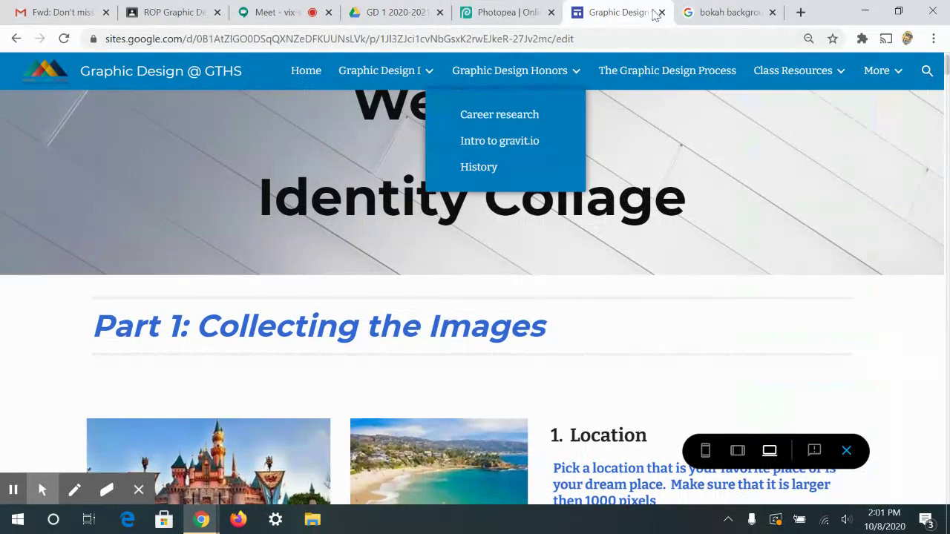
# Read the Identity Collage page down to section 4, Personal Photo, then switch to Photopea.
pyautogui.scroll(-4, 947, 66)
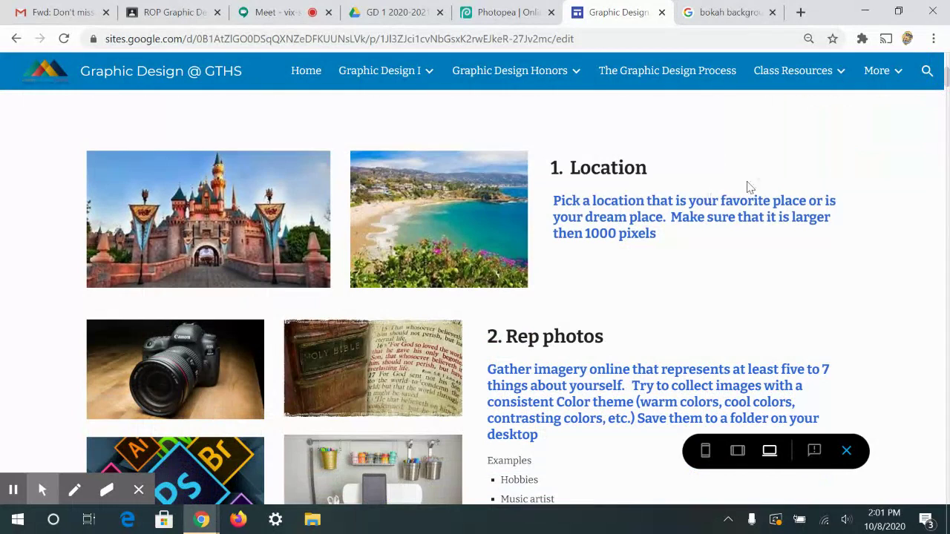
pyautogui.scroll(-2, 837, 144)
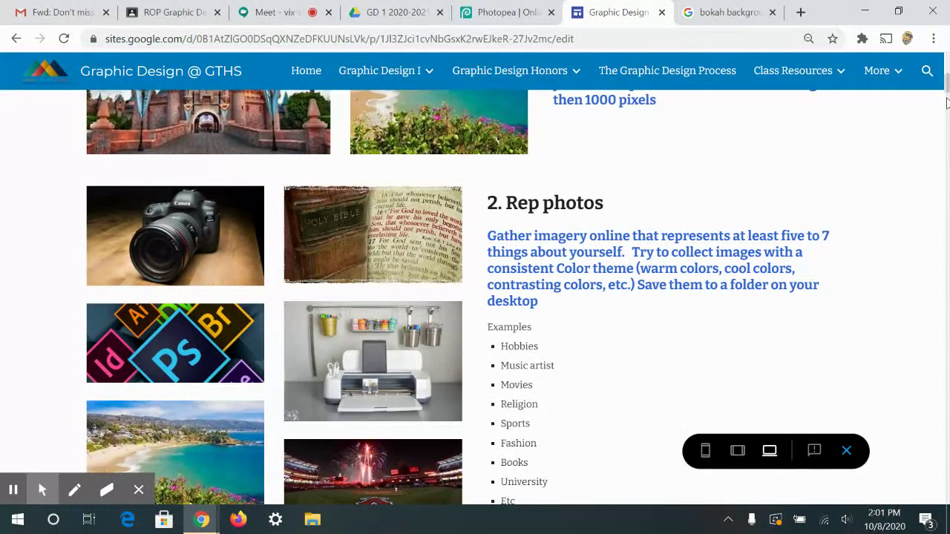
pyautogui.moveTo(946, 101); pyautogui.dragTo(945, 125)
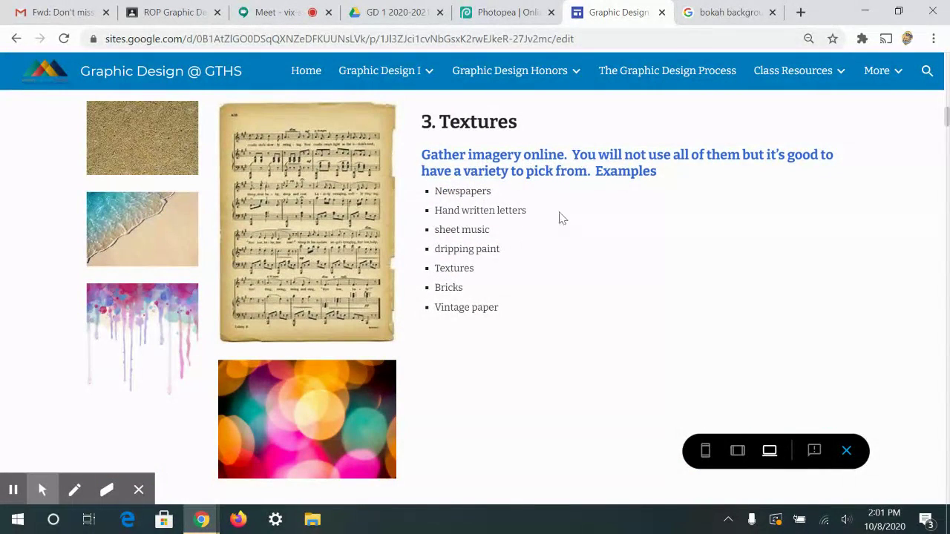
pyautogui.moveTo(947, 111); pyautogui.dragTo(947, 113)
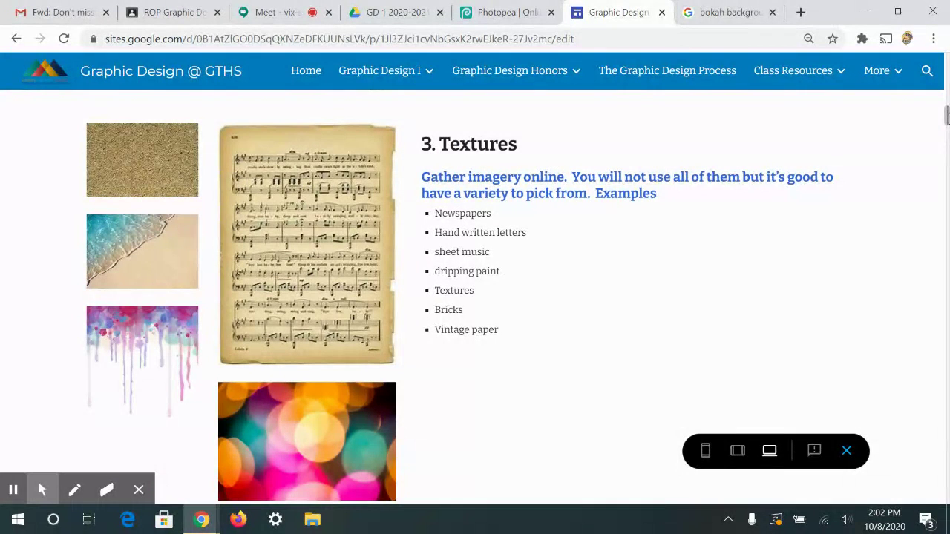
pyautogui.moveTo(947, 115)
pyautogui.mouseDown()
pyautogui.moveTo(947, 134)
pyautogui.moveTo(944, 115)
pyautogui.mouseUp()
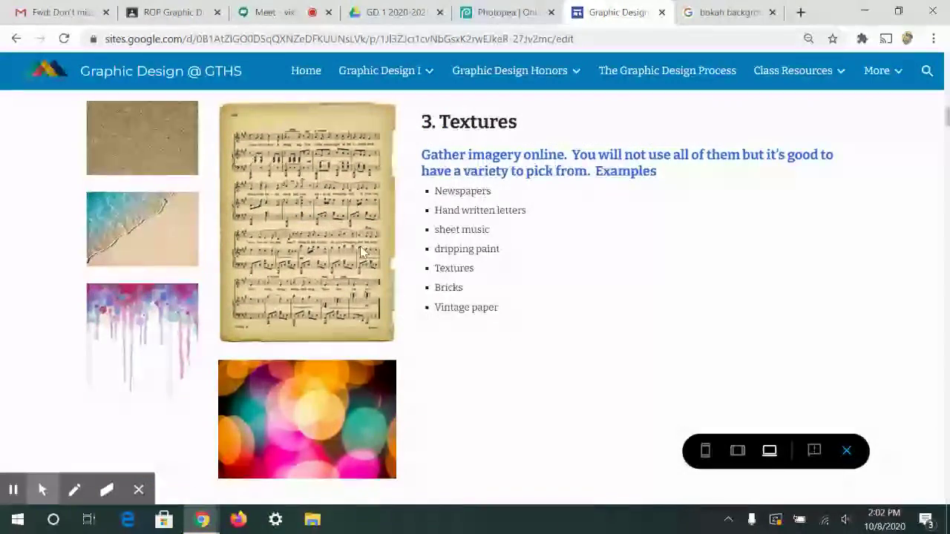
pyautogui.click(944, 117)
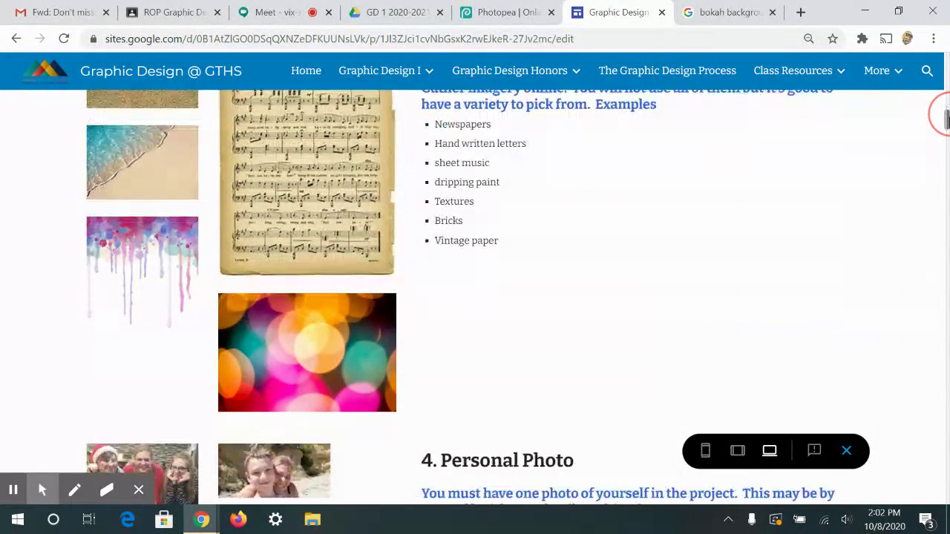
pyautogui.moveTo(941, 115); pyautogui.dragTo(941, 134)
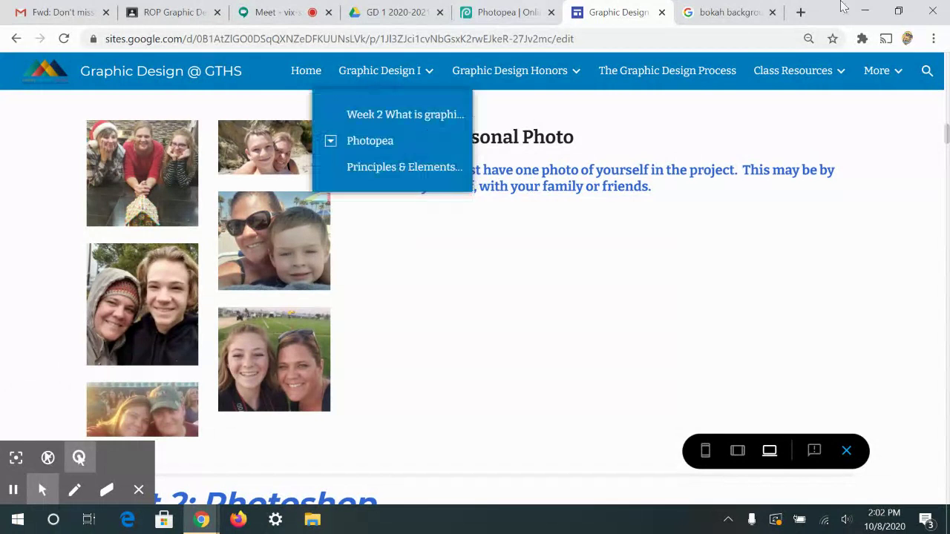
pyautogui.click(494, 12)
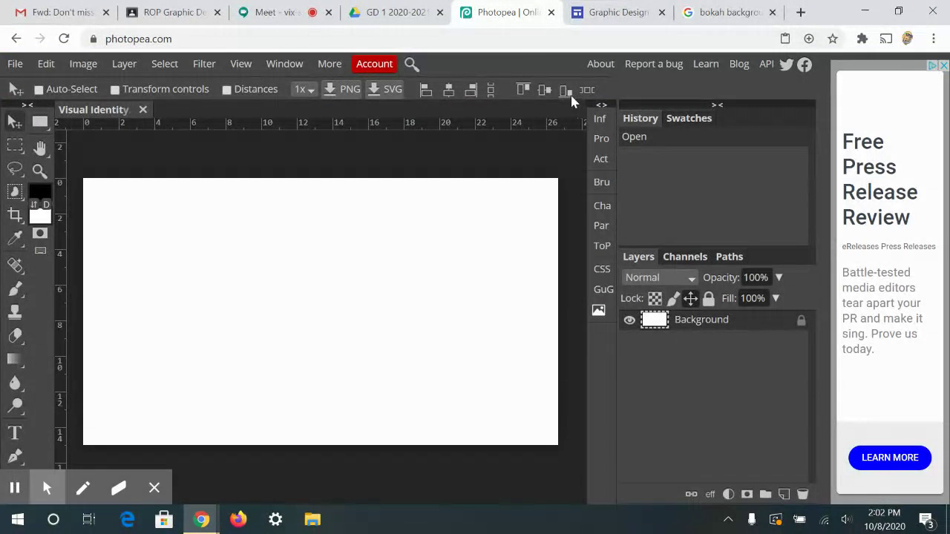